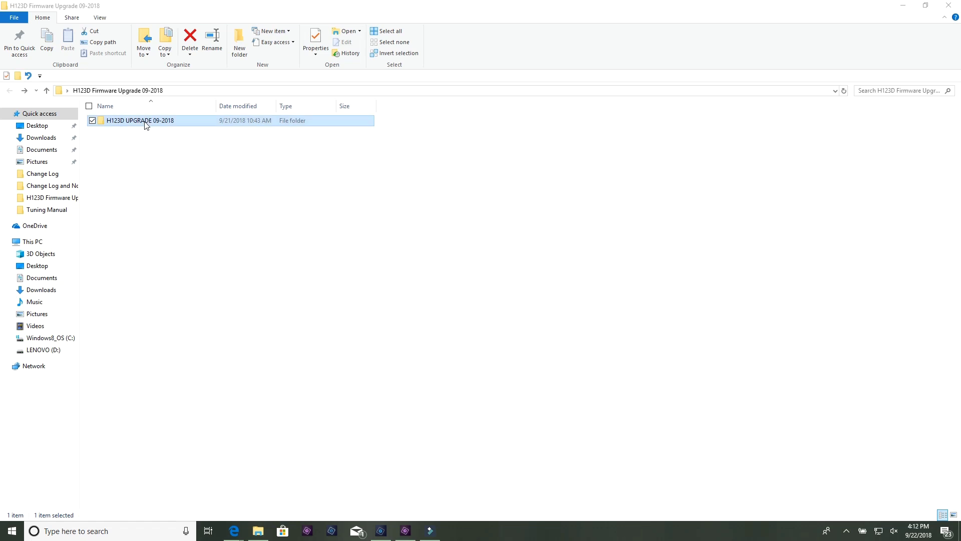
Run setup.exe from H123D UPGRADE 09-2018 > PID Tuning > Setup.exe to start the InstallShield Wizard.
double_click(145, 122)
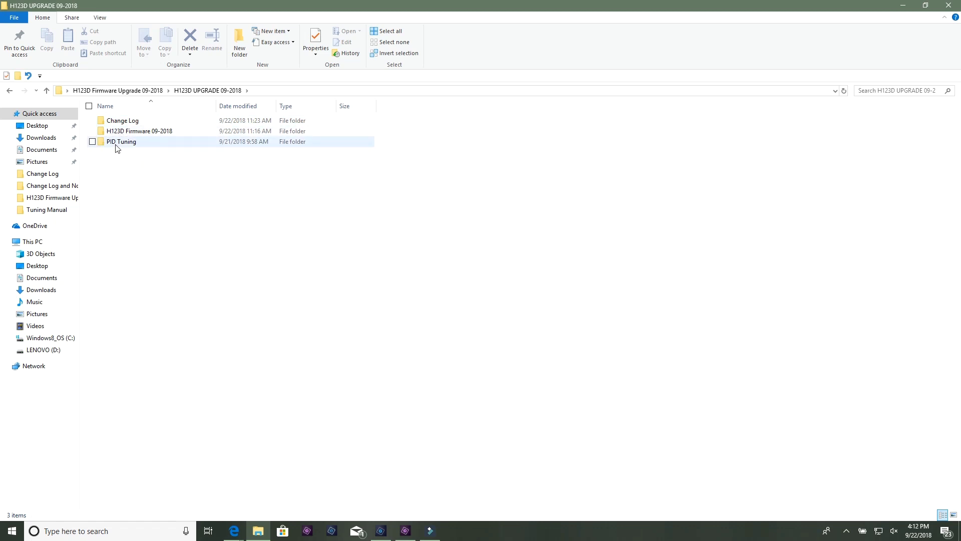
double_click(116, 143)
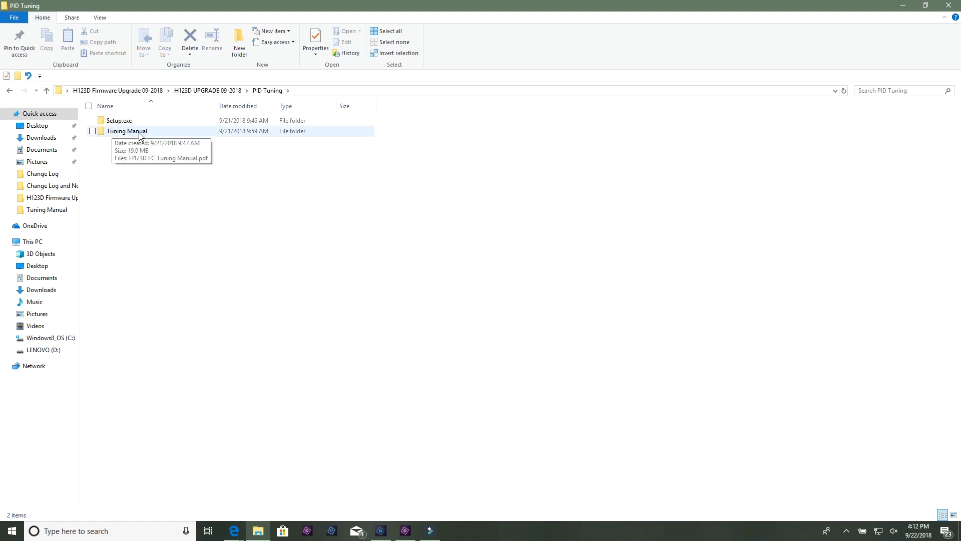
double_click(114, 123)
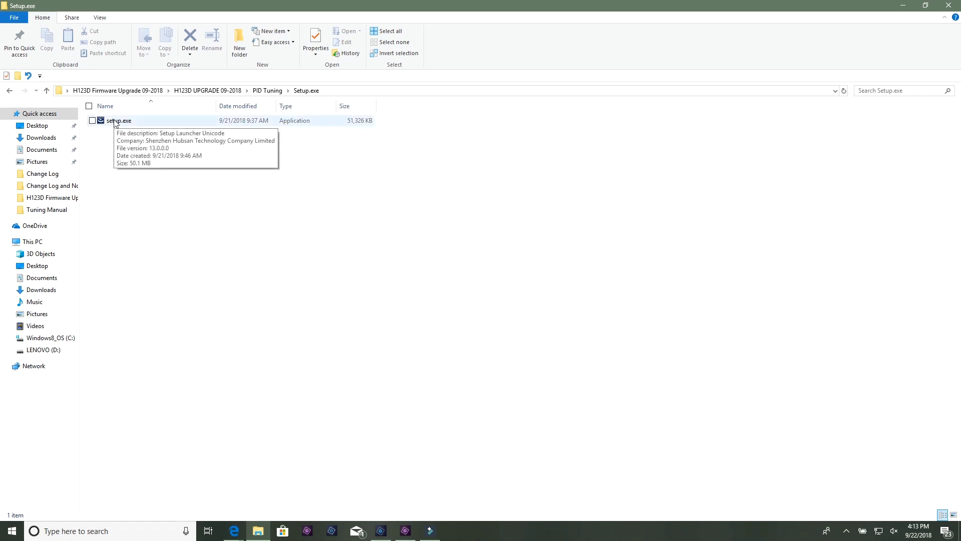
double_click(116, 123)
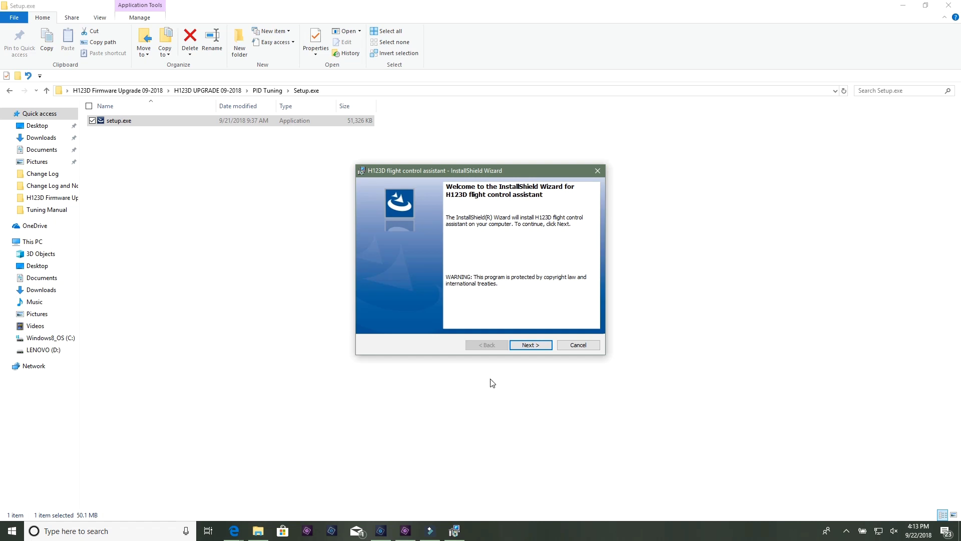
Install the H123D flight control assistant with the default wizard settings and close the finished installer.
left_click(533, 346)
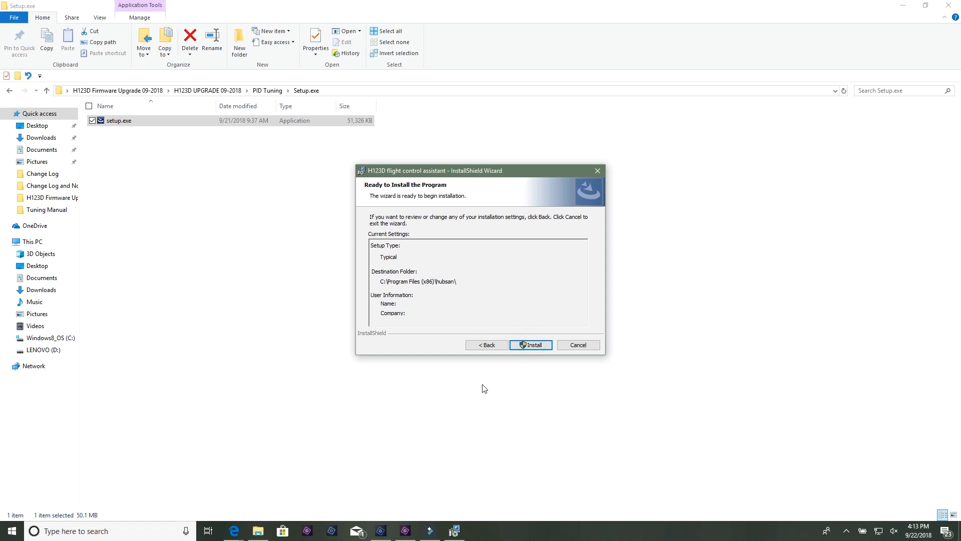
left_click(532, 345)
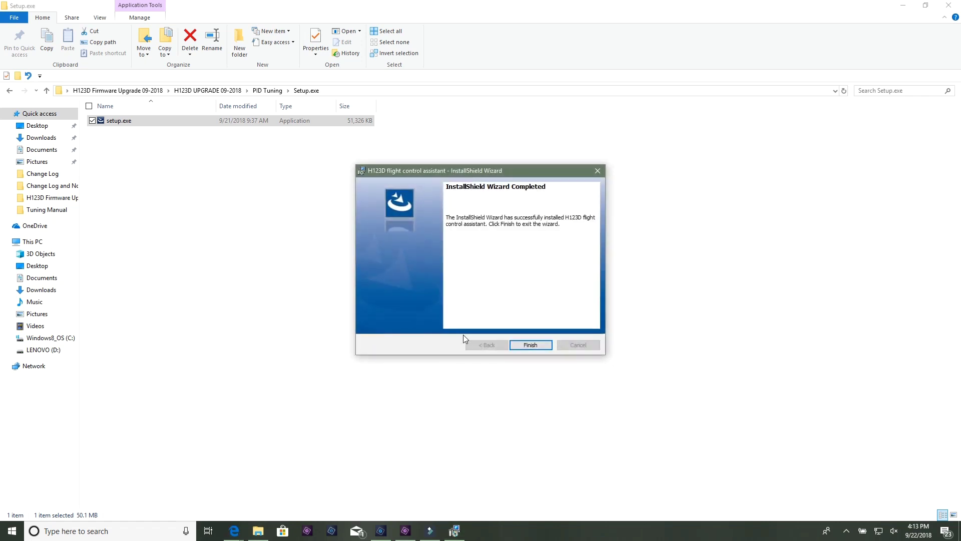
left_click(539, 345)
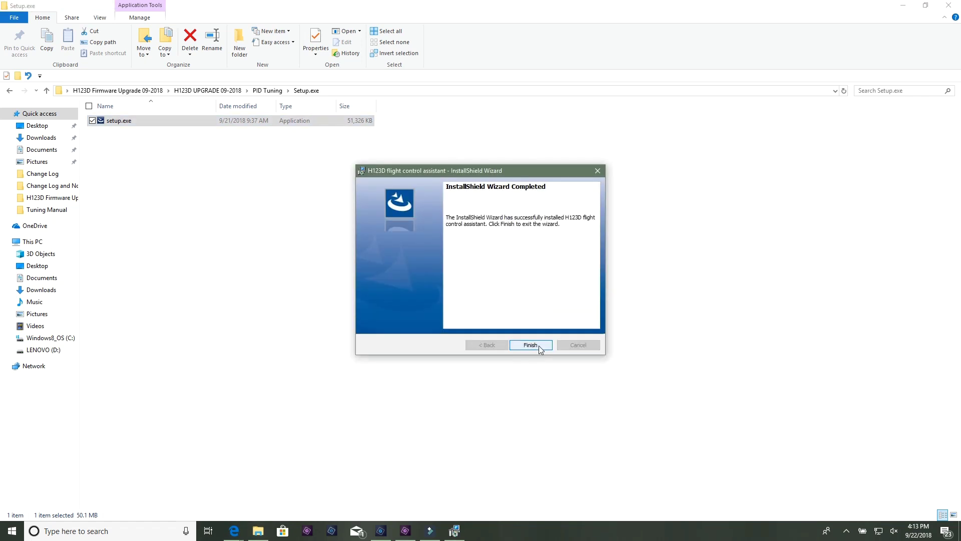
left_click(539, 345)
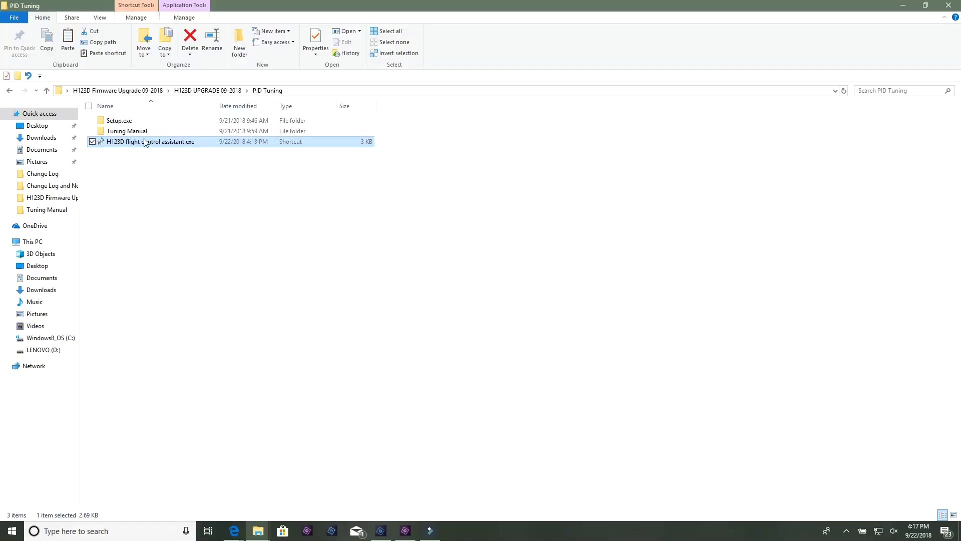
Launch H123D flight control assistant.exe from the PID Tuning folder.
double_click(119, 143)
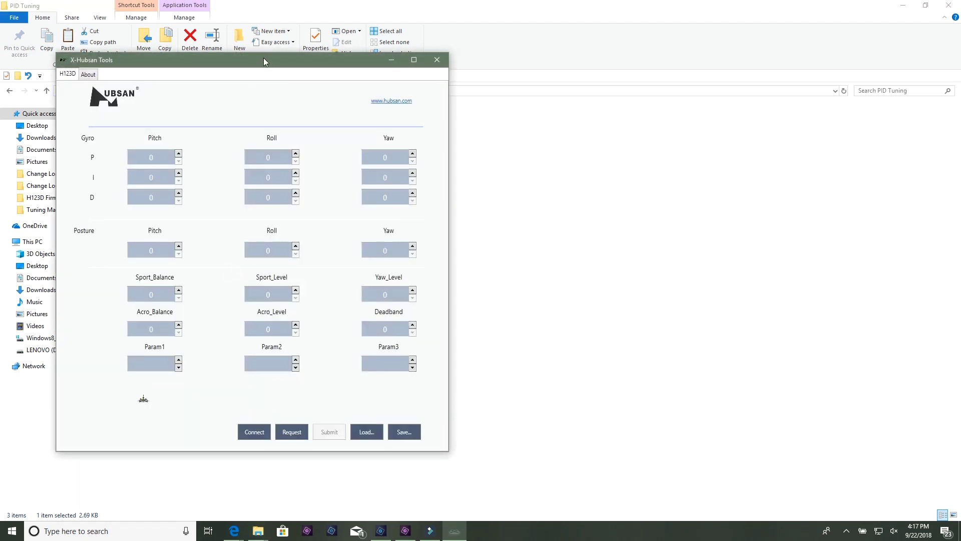
Connect the tuner to the H123D and read back its PID values, such as Gyro Pitch P 160.
left_click_drag(265, 62, 499, 45)
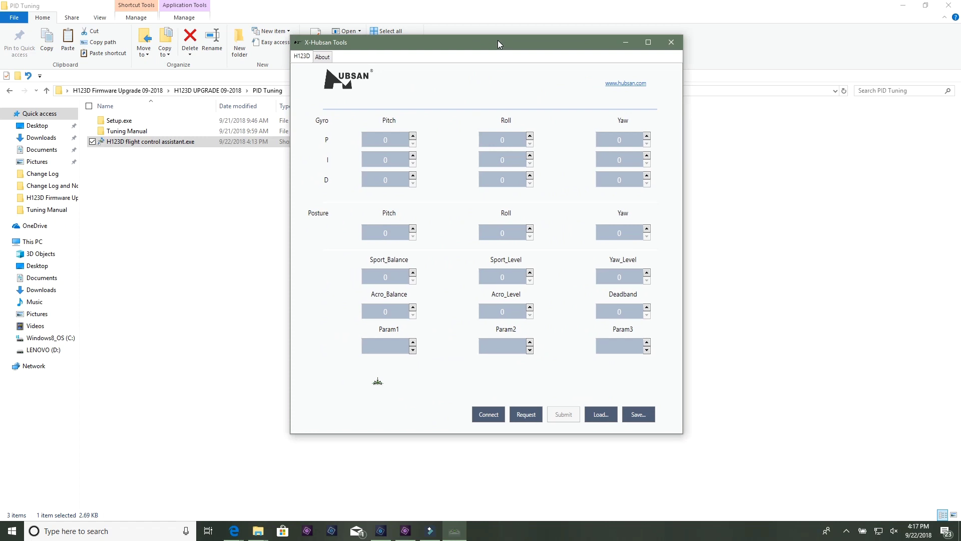
left_click(488, 416)
left_click(527, 415)
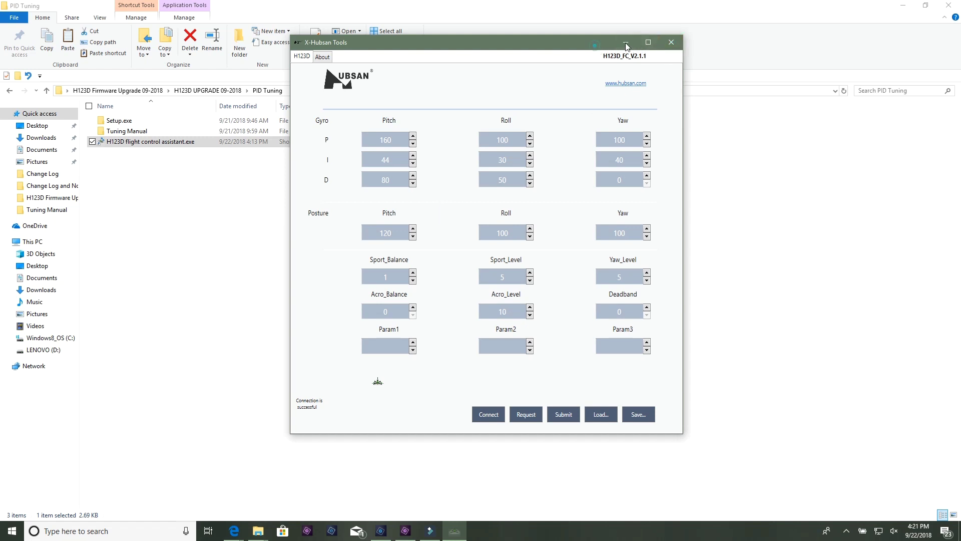
Move the X-Hubsan Tools window to the right to uncover the File Explorer list.
left_click_drag(626, 47, 873, 49)
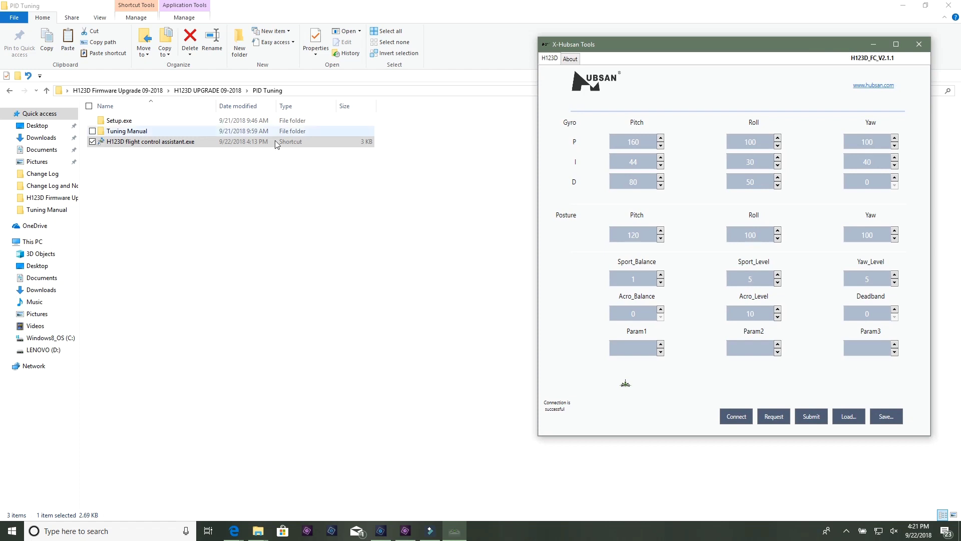
Open H123D FC Tuning Manual.pdf from the Tuning Manual folder.
double_click(114, 132)
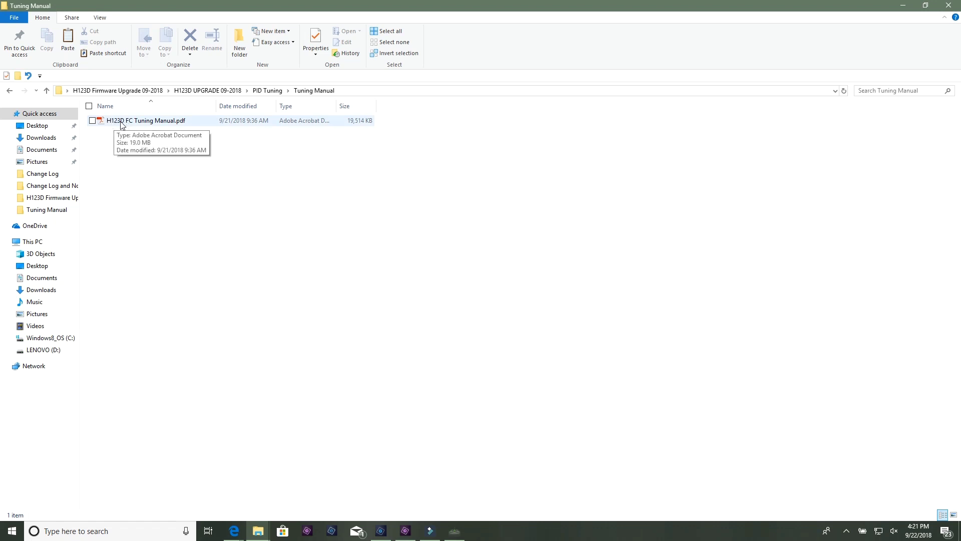
double_click(127, 124)
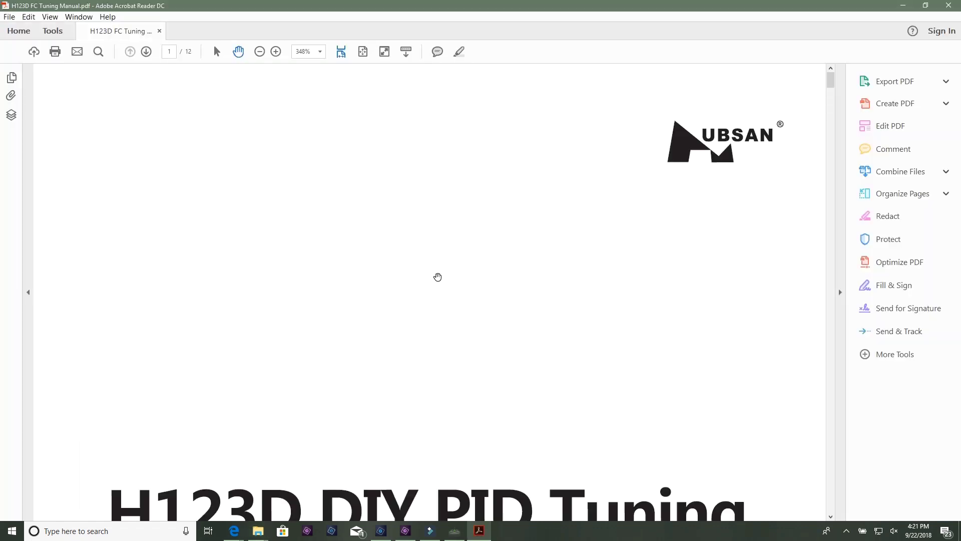
Scroll the manual to page 3's Gyro PID range table (P 0~400, I and D 0~200).
scroll(234, 261, "down", 4)
scroll(234, 261, "down", 3)
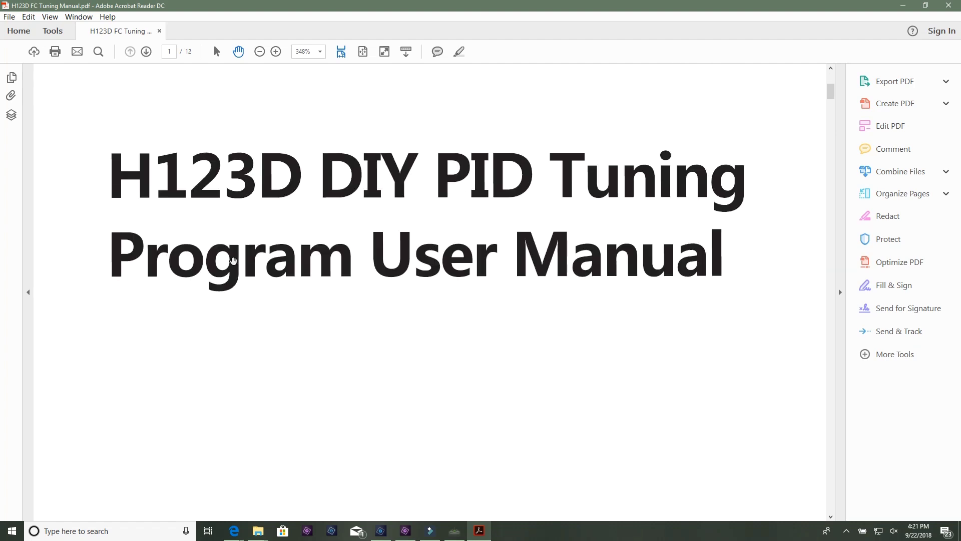
scroll(233, 261, "down", 2)
scroll(233, 260, "up", 2)
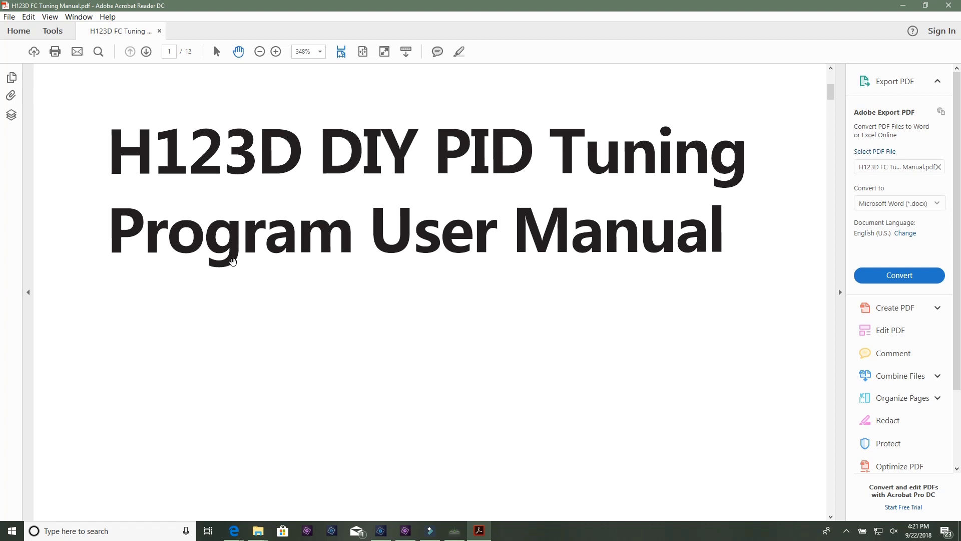
scroll(73, 215, "down", 15)
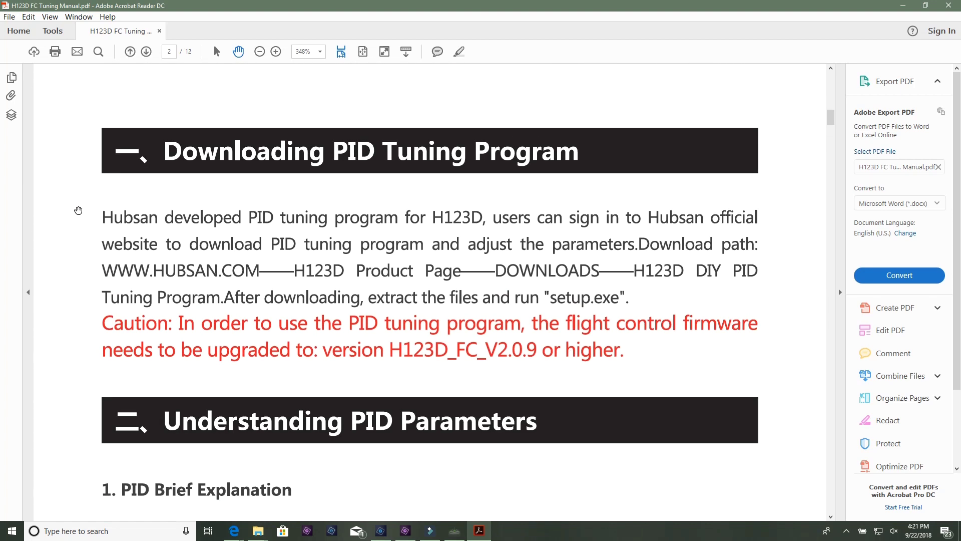
scroll(78, 210, "down", 2)
scroll(78, 210, "down", 6)
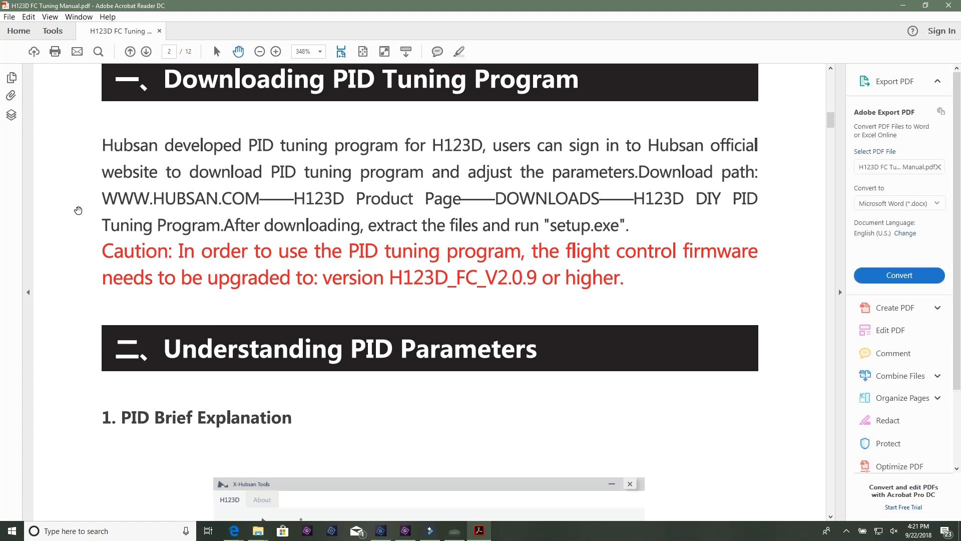
scroll(78, 210, "down", 3)
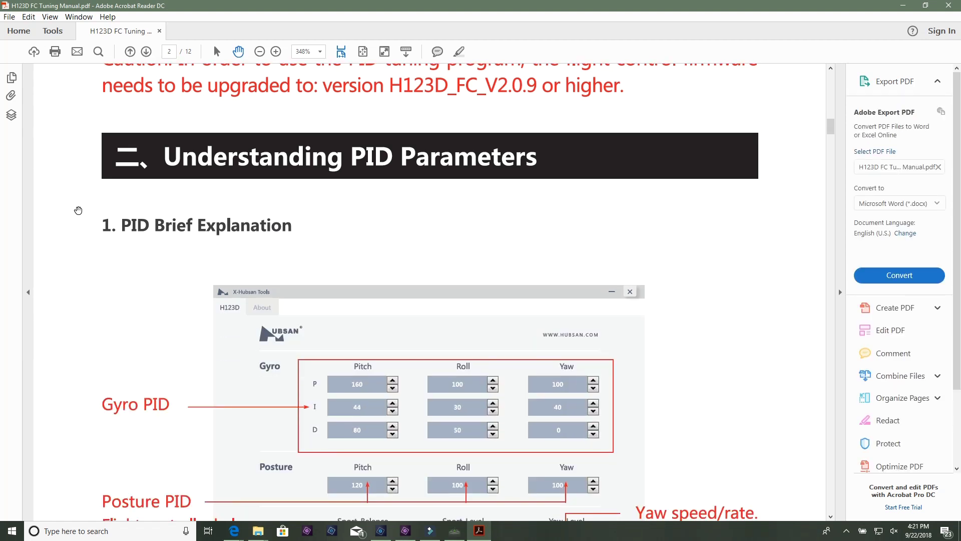
scroll(78, 211, "down", 7)
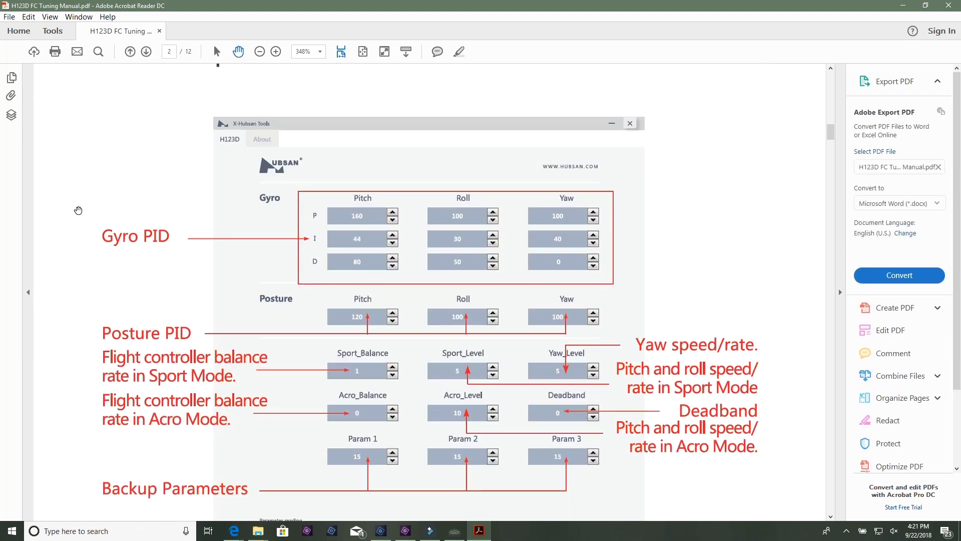
scroll(78, 210, "down", 2)
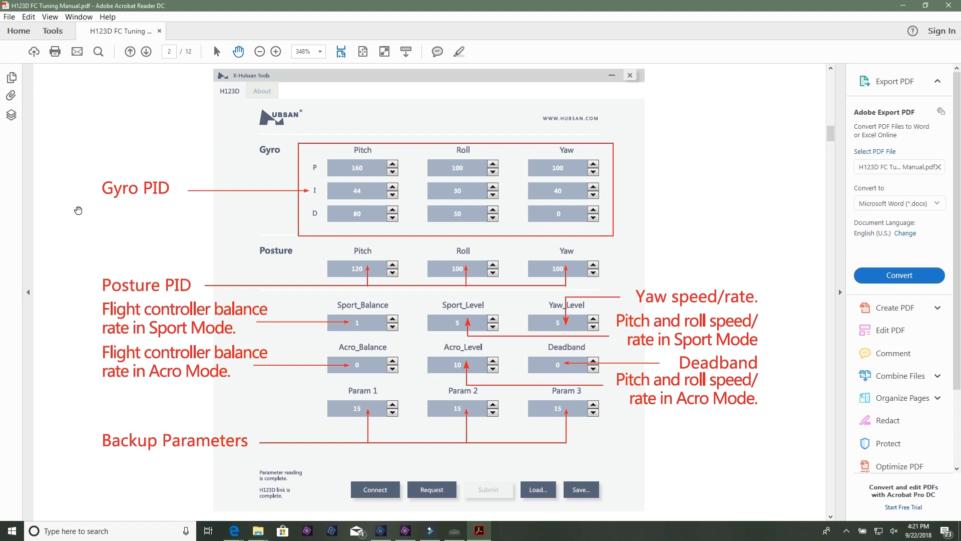
scroll(78, 210, "down", 18)
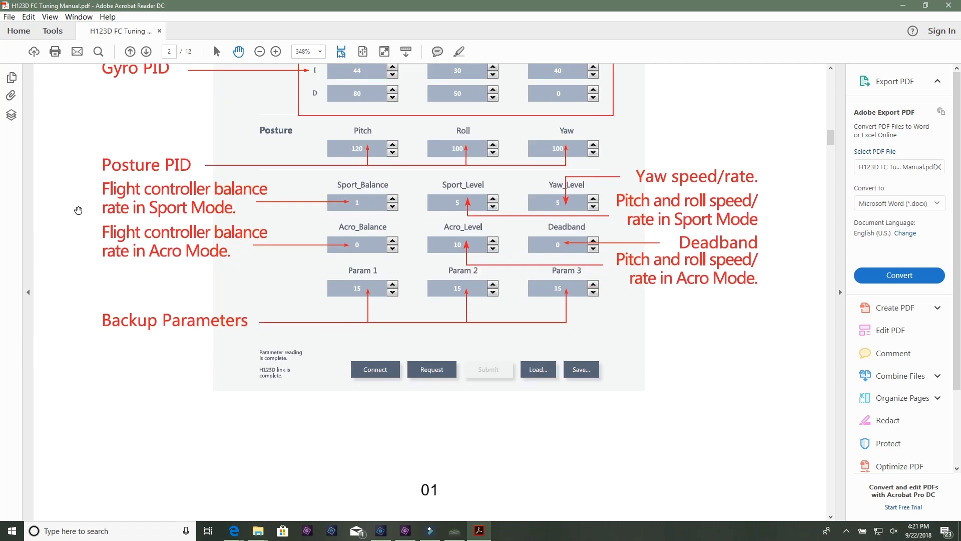
scroll(79, 210, "down", 7)
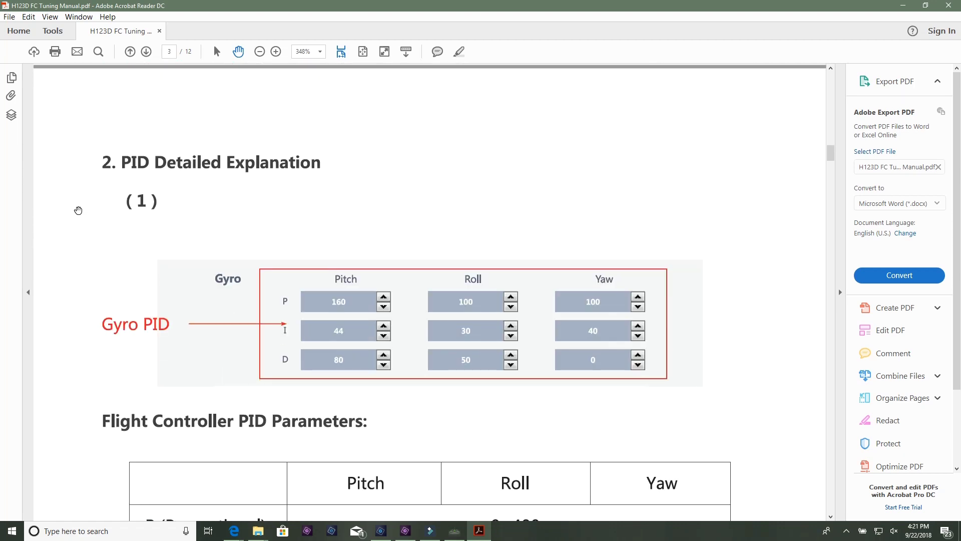
scroll(78, 210, "down", 4)
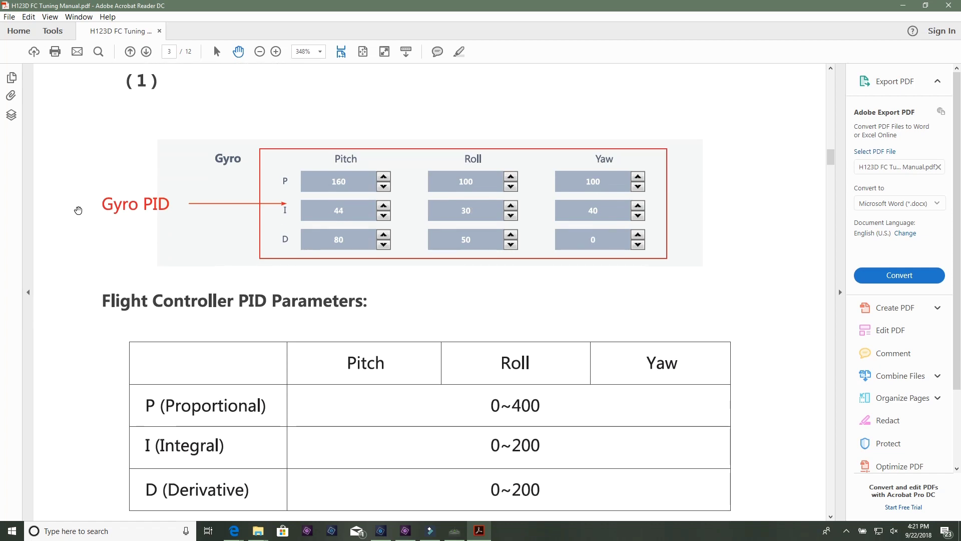
scroll(78, 210, "down", 3)
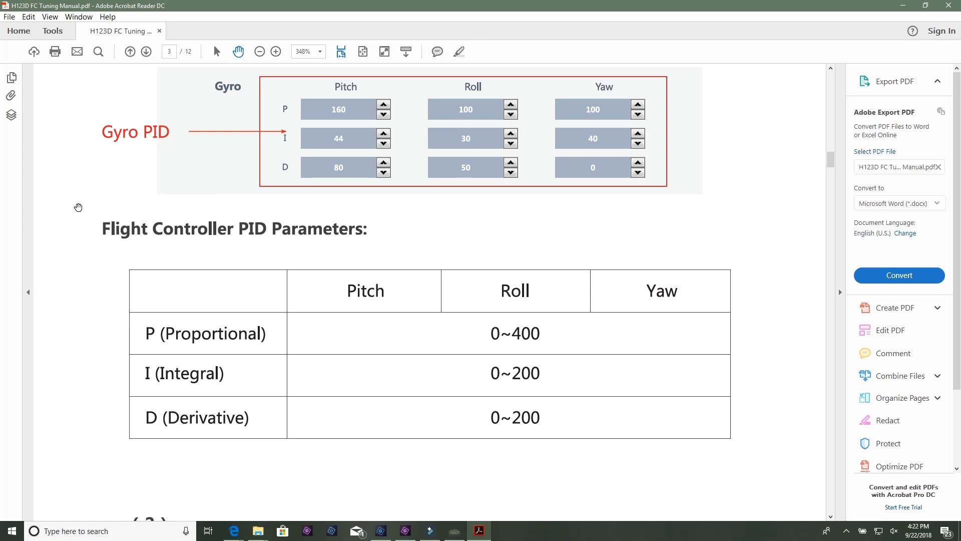
Scroll past the Posture and Other PID tables to page 5's Using PID Tuning Program section.
scroll(78, 208, "down", 6)
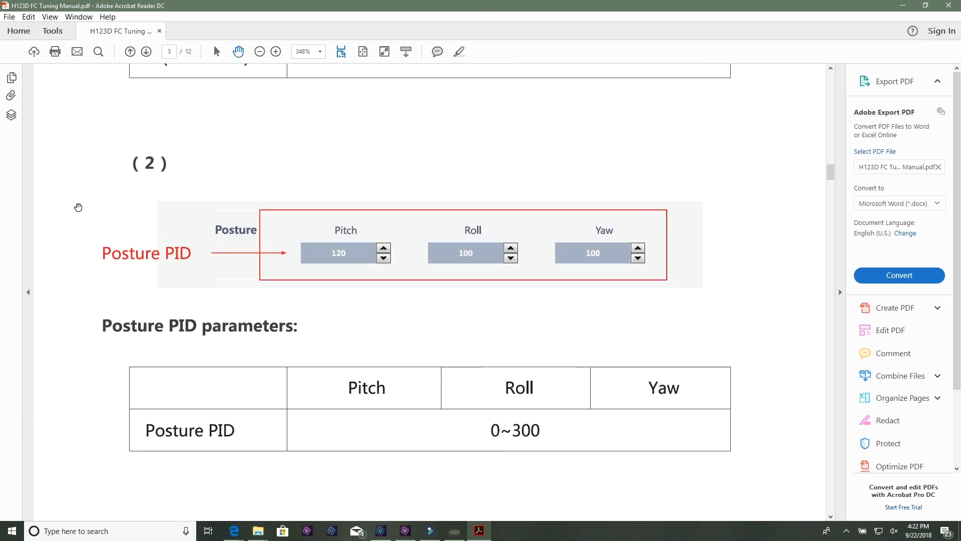
scroll(78, 207, "down", 6)
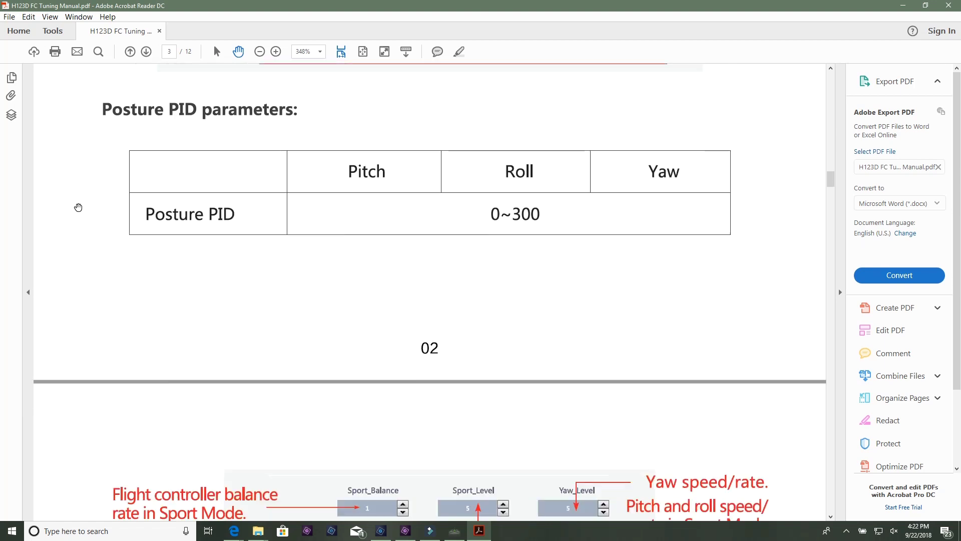
scroll(79, 207, "down", 6)
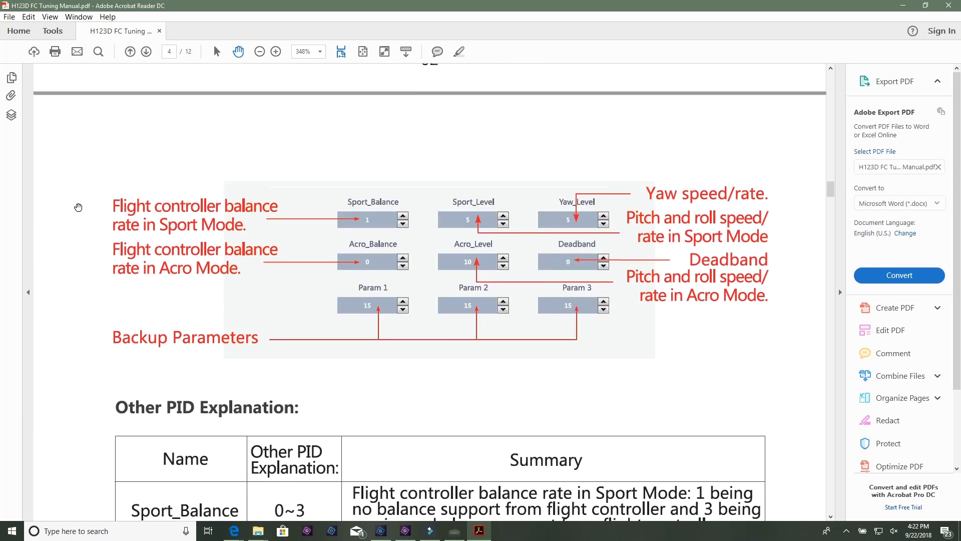
scroll(78, 208, "down", 6)
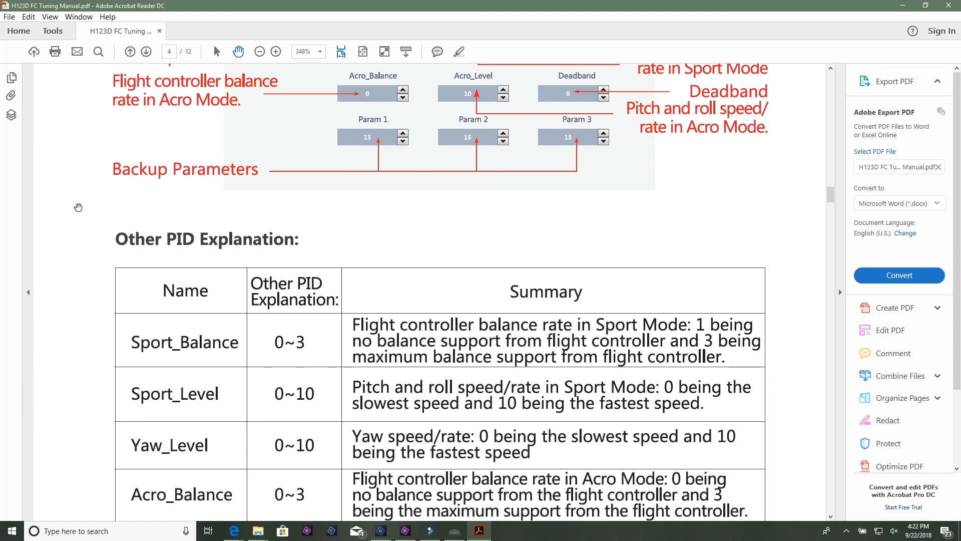
scroll(79, 207, "down", 6)
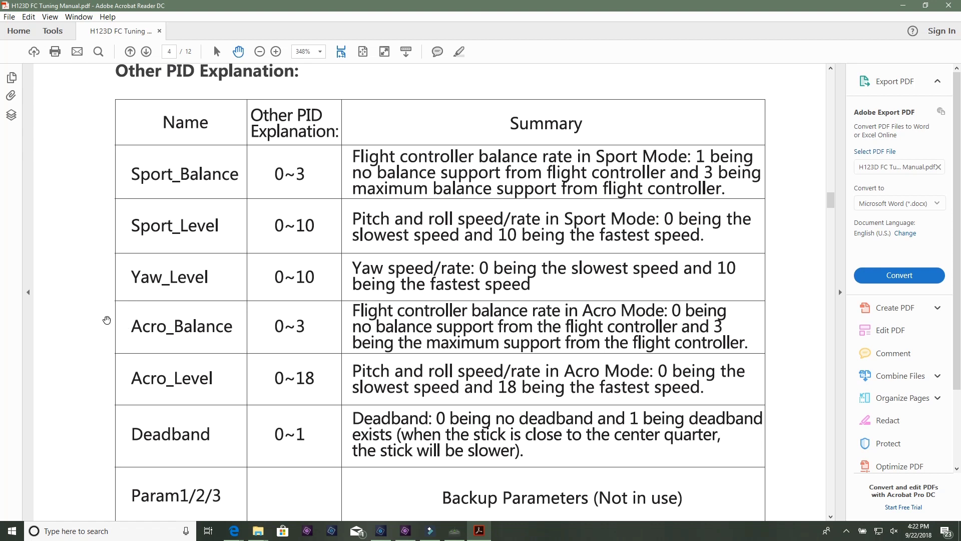
scroll(103, 375, "down", 5)
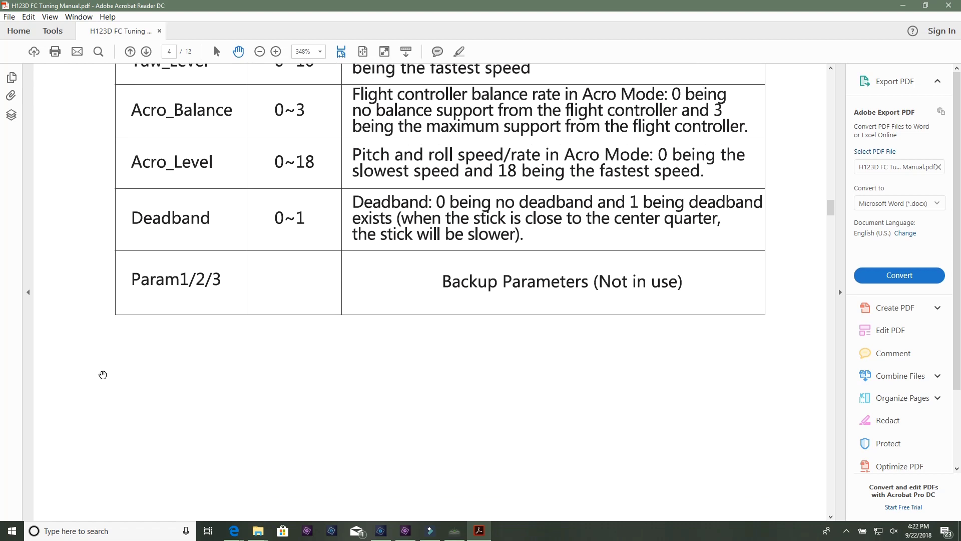
scroll(102, 374, "down", 12)
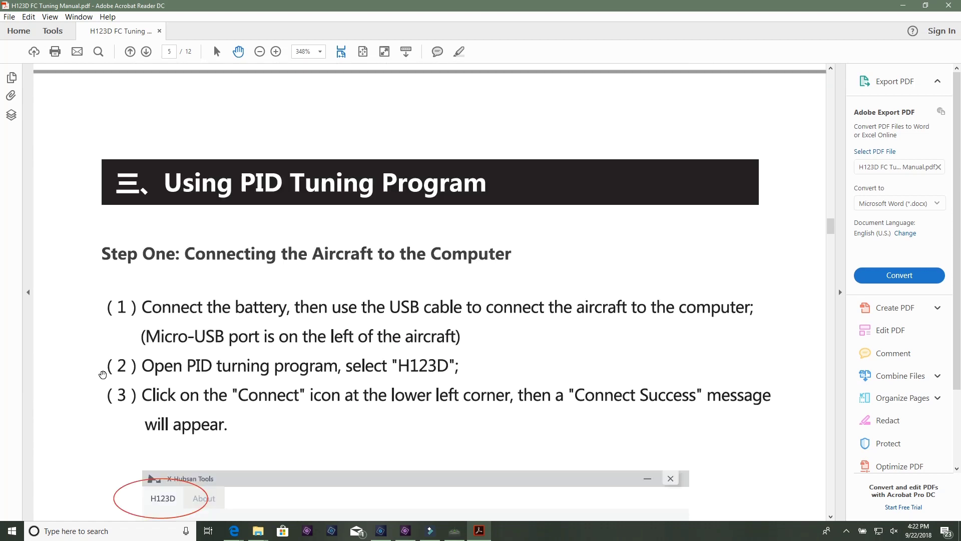
Read the Connect, Request and Submit instructions on pages 5–7, then return to page 1.
scroll(68, 286, "down", 2)
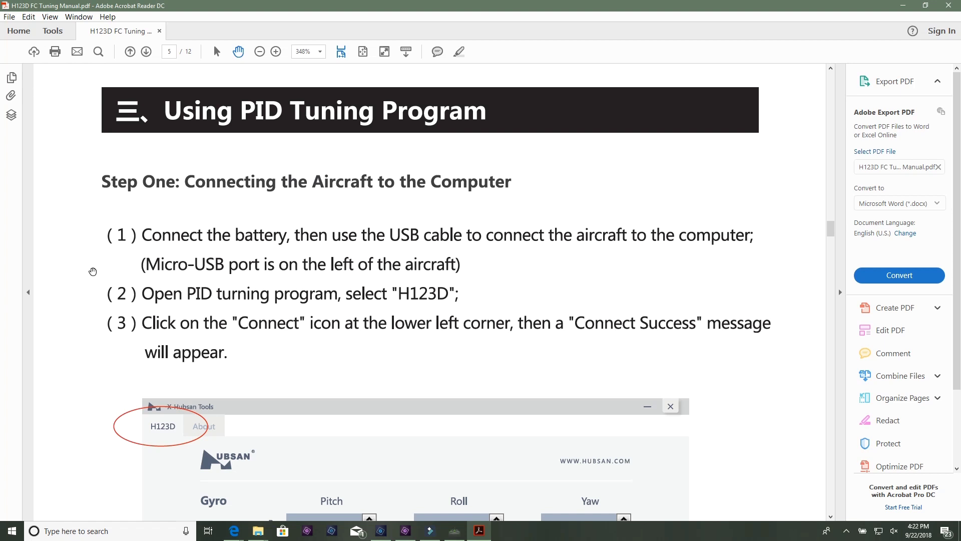
scroll(93, 271, "down", 1)
scroll(82, 249, "down", 5)
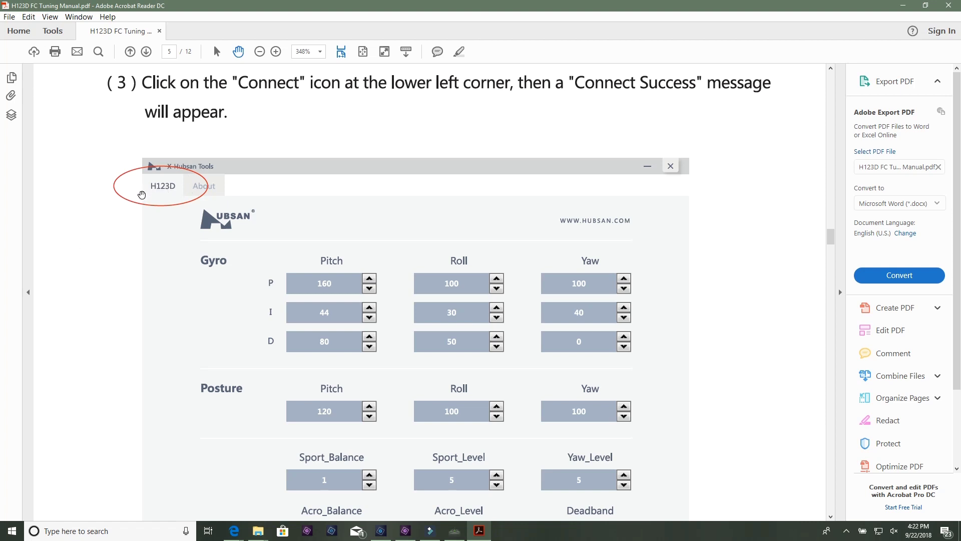
scroll(97, 191, "down", 5)
scroll(97, 192, "down", 3)
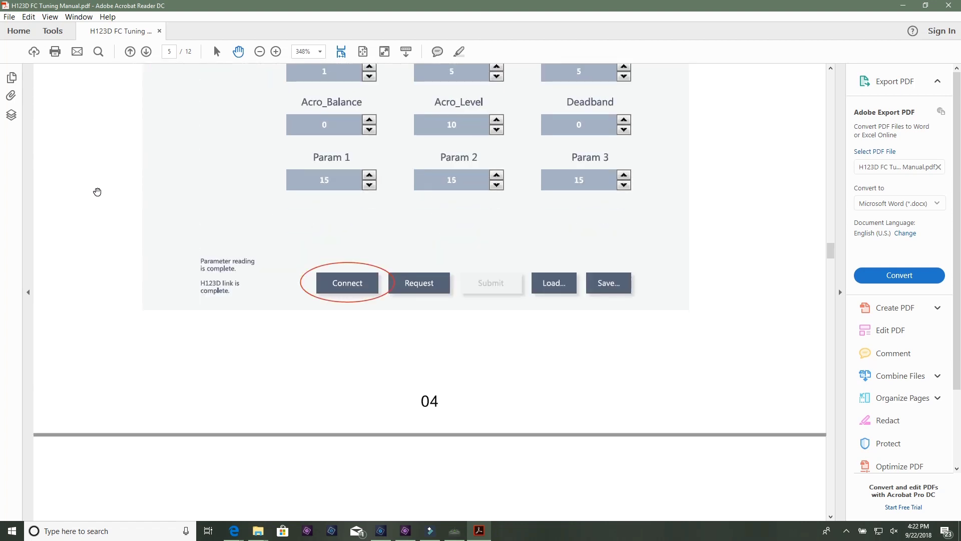
scroll(97, 192, "down", 15)
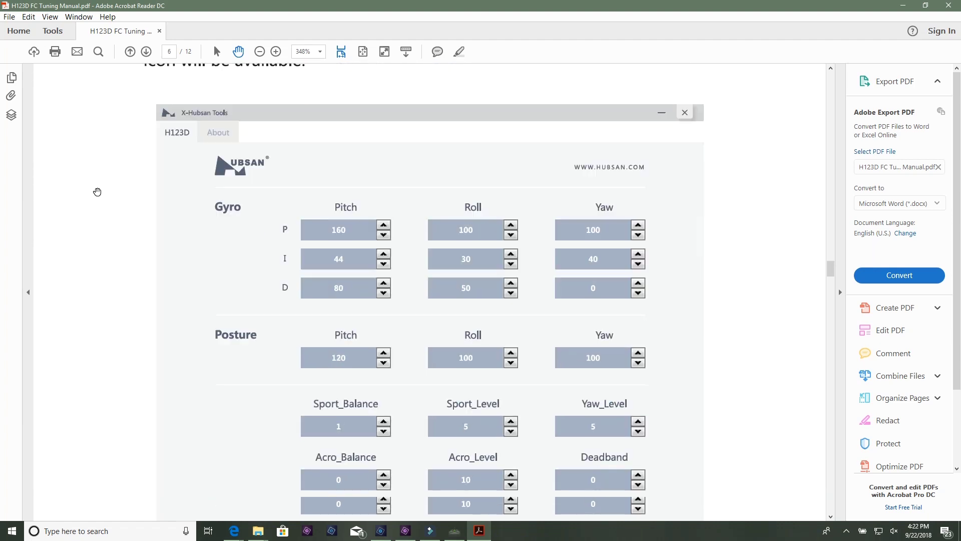
scroll(98, 192, "down", 2)
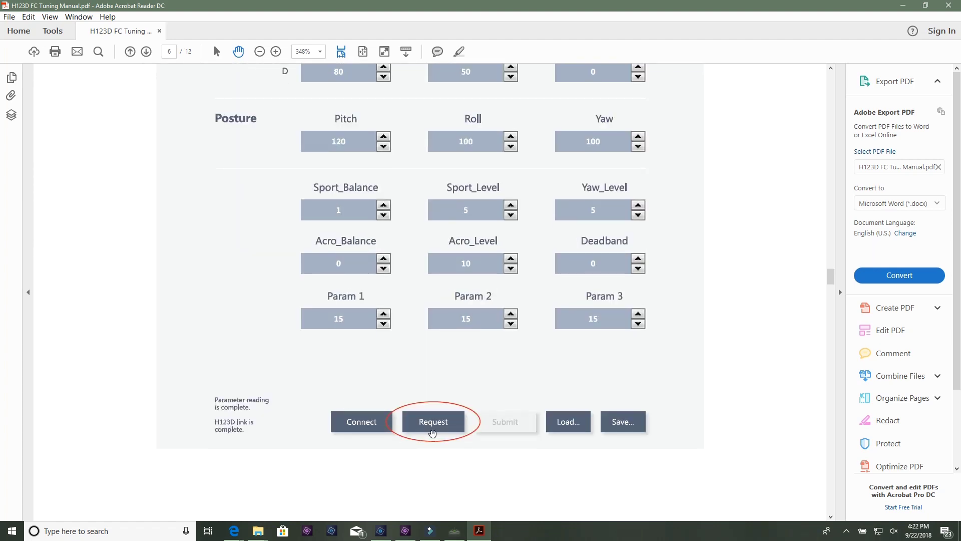
scroll(115, 319, "down", 17)
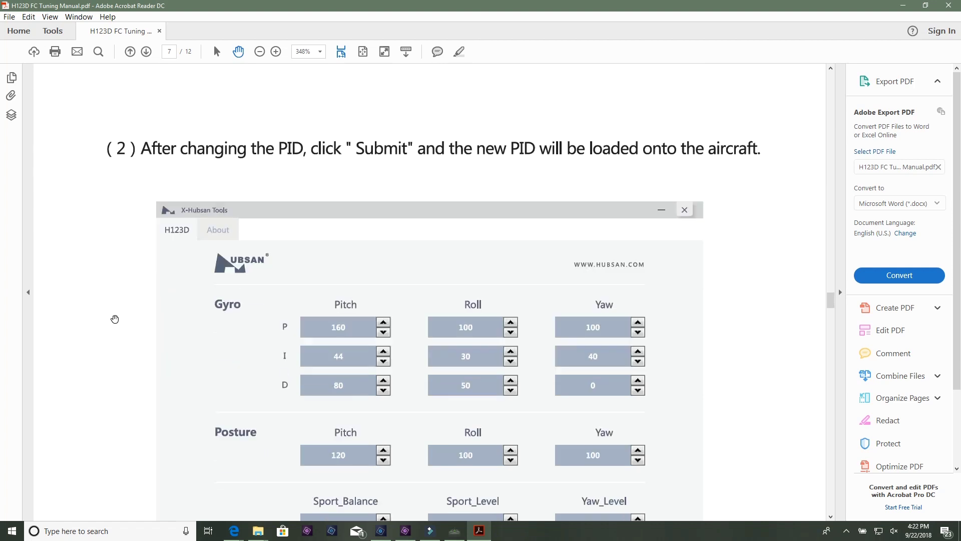
scroll(114, 319, "down", 4)
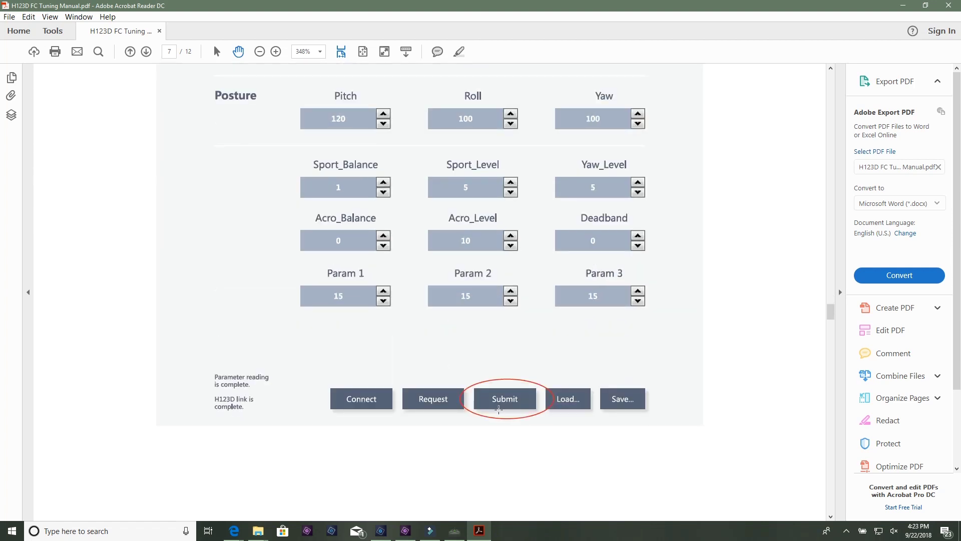
scroll(182, 271, "down", 5)
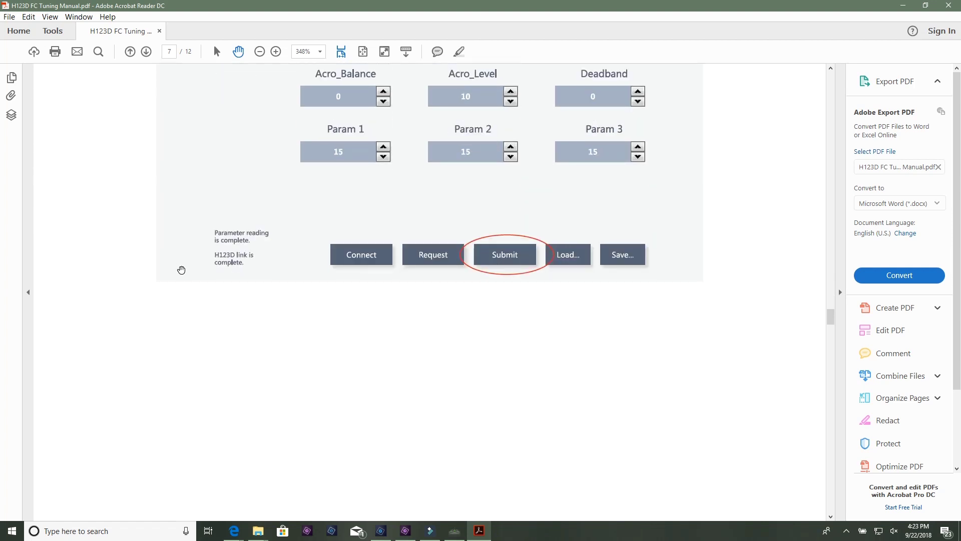
scroll(181, 263, "up", 6)
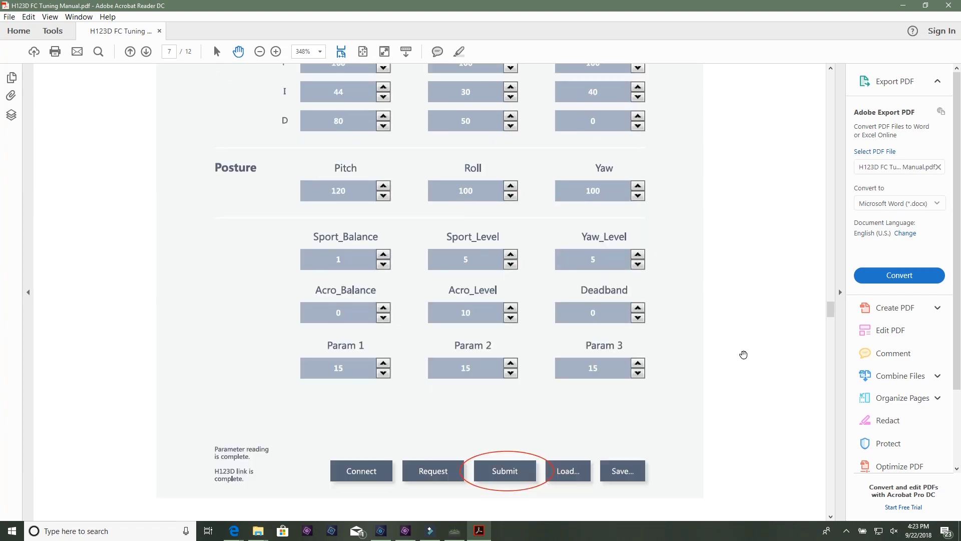
left_click_drag(831, 311, 831, 79)
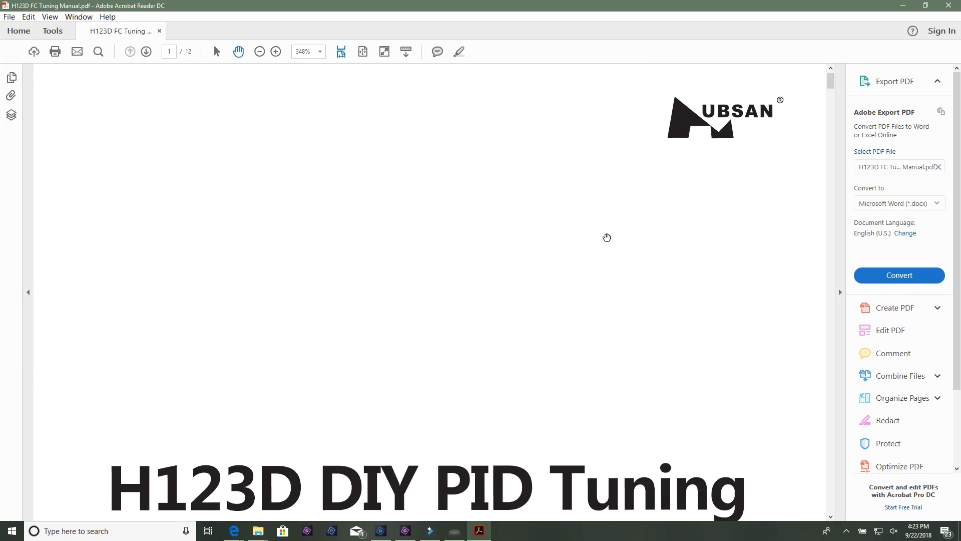
scroll(606, 237, "down", 2)
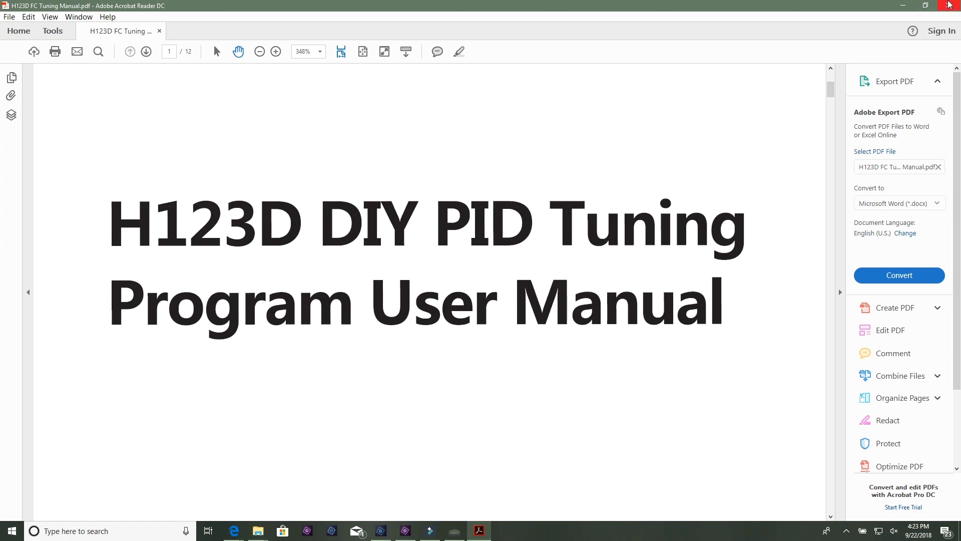
Close the manual in Acrobat and go back to the PID Tuning folder.
left_click(950, 8)
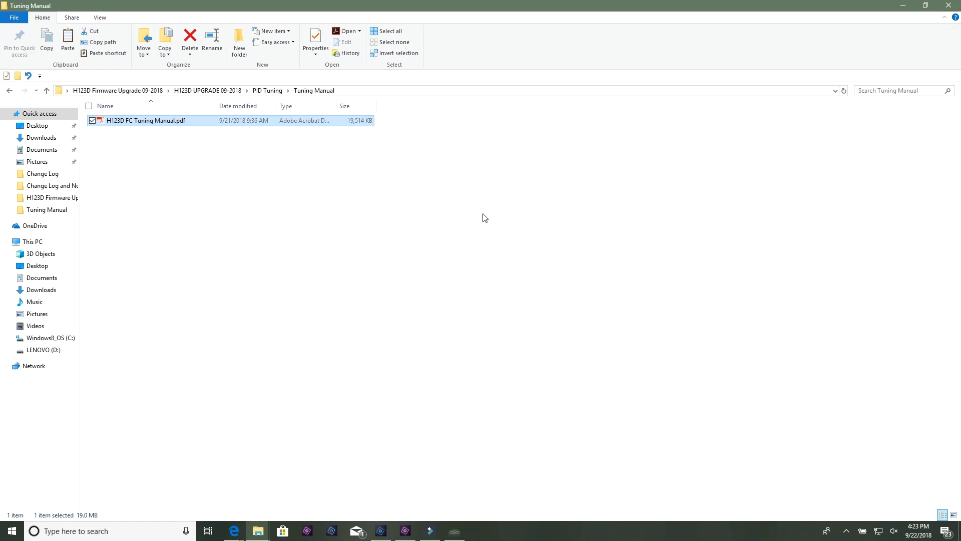
left_click(10, 90)
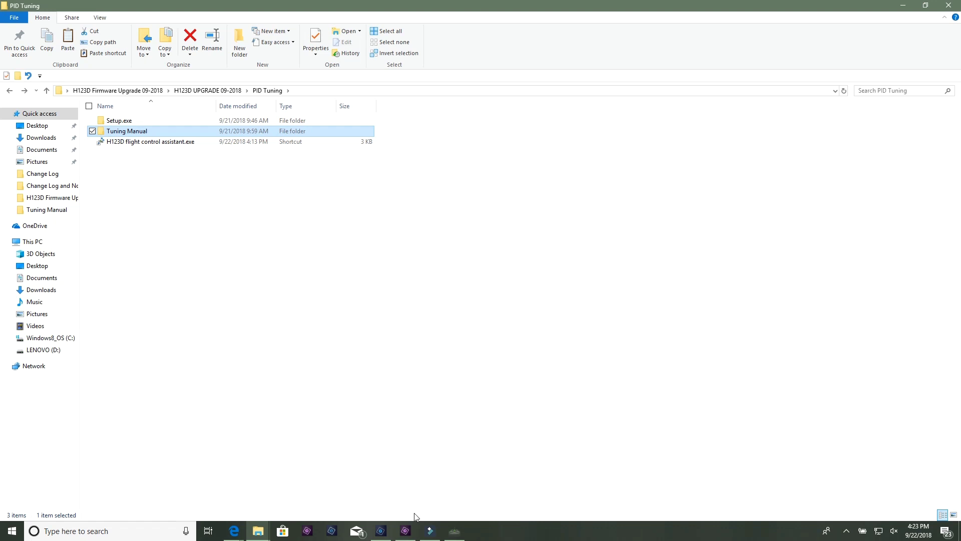
Bring the X-Hubsan Tools tuner window forward and reposition it toward the centre-right.
left_click(454, 531)
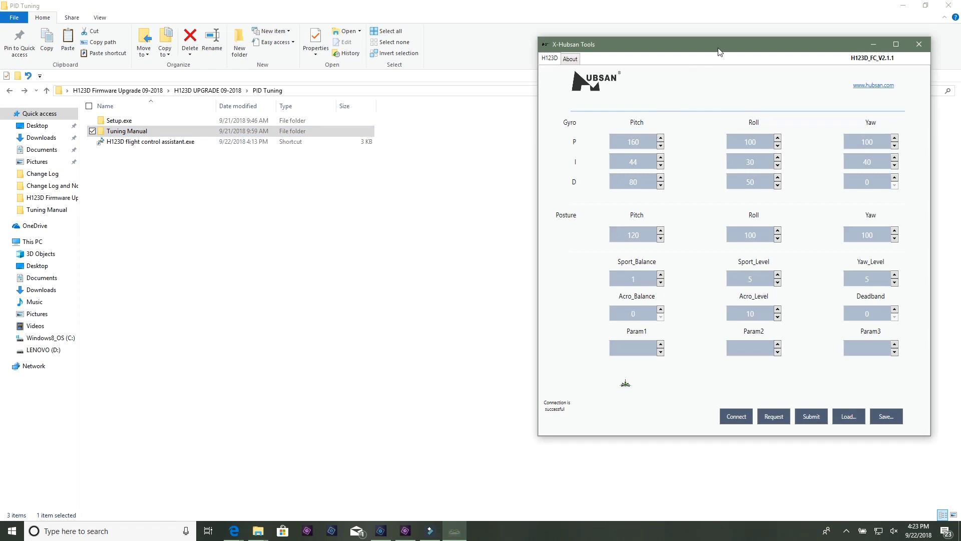
left_click_drag(719, 43, 551, 52)
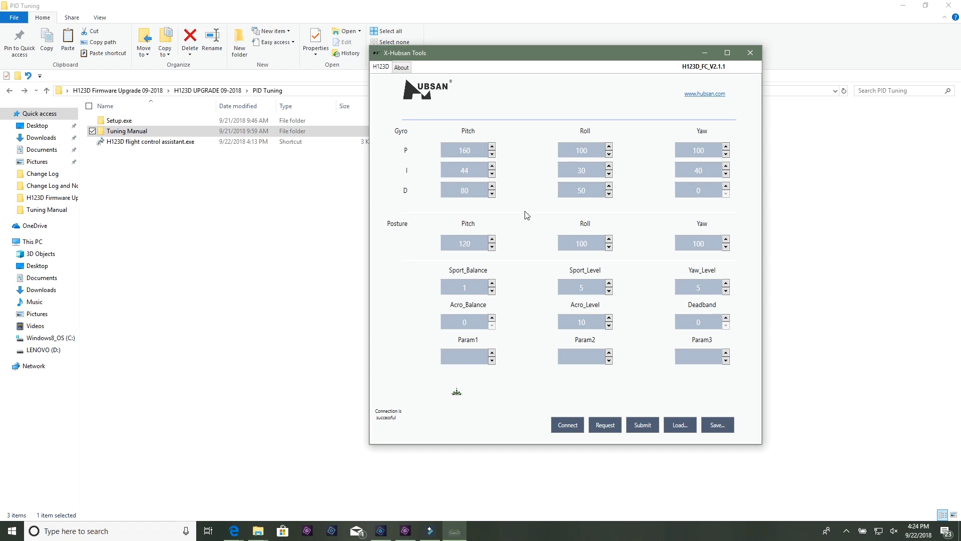
left_click_drag(578, 53, 762, 26)
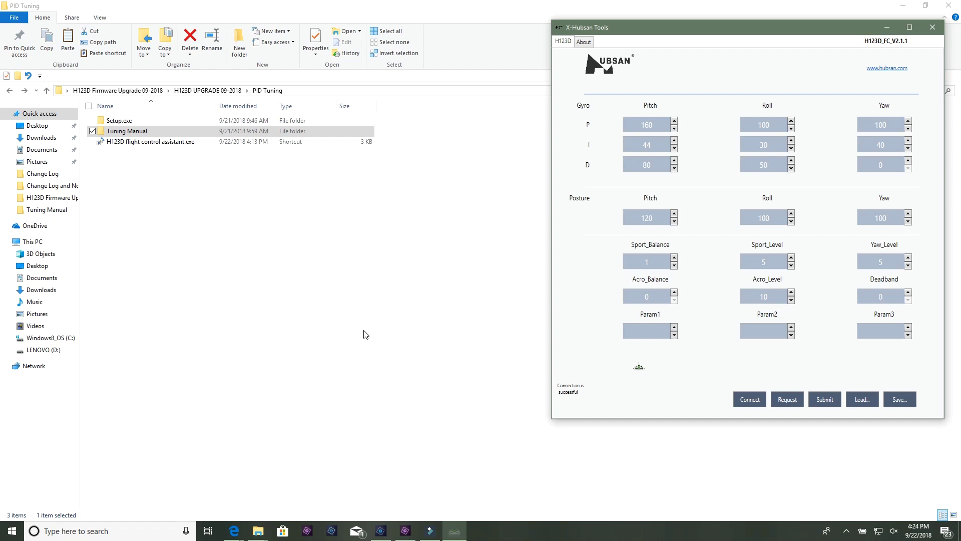
left_click_drag(774, 27, 644, 83)
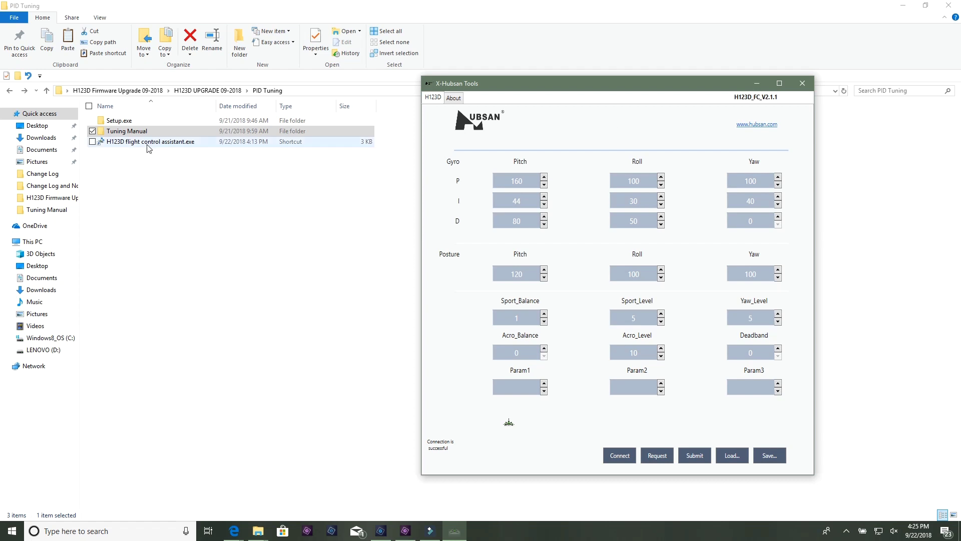
Launch a second H123D flight control assistant tuner, then reopen H123D FC Tuning Manual.pdf.
double_click(124, 143)
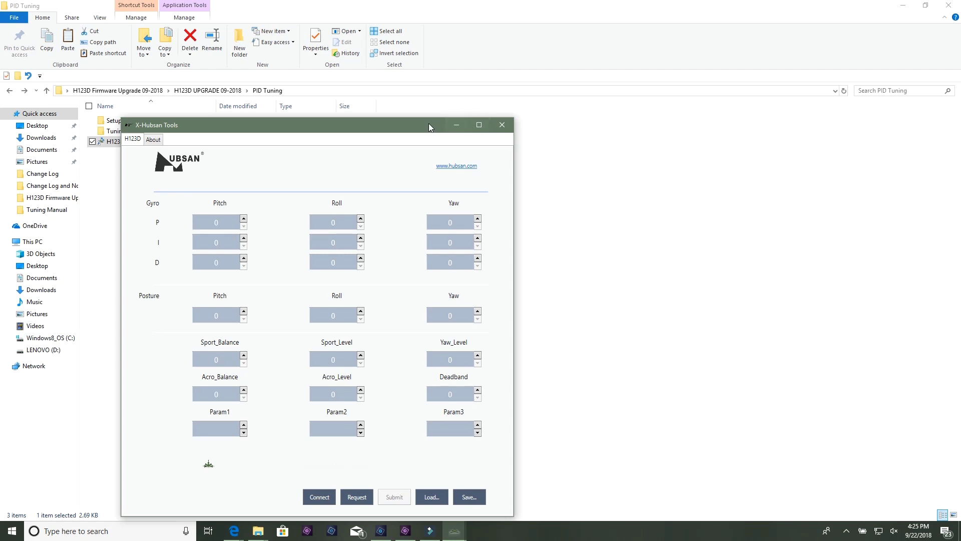
left_click_drag(428, 123, 774, 56)
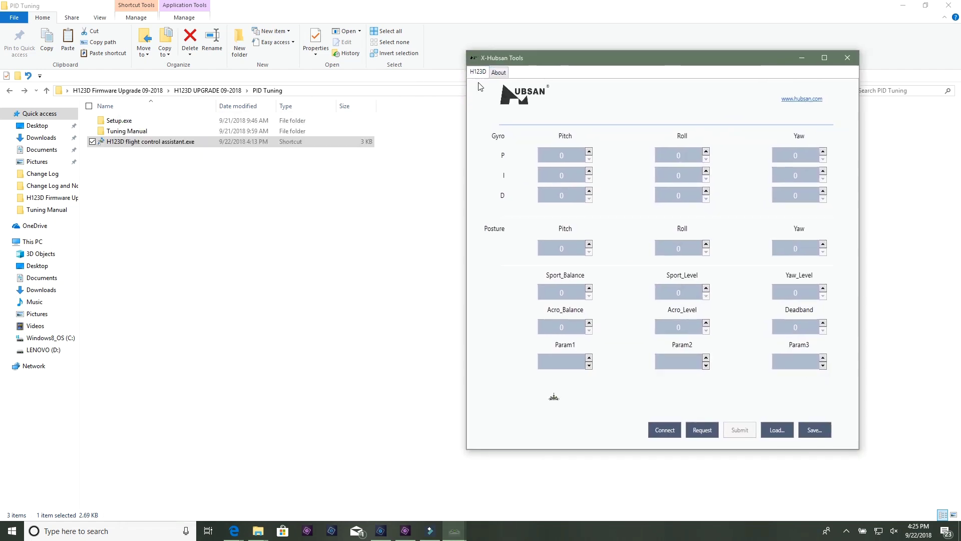
double_click(143, 130)
double_click(143, 121)
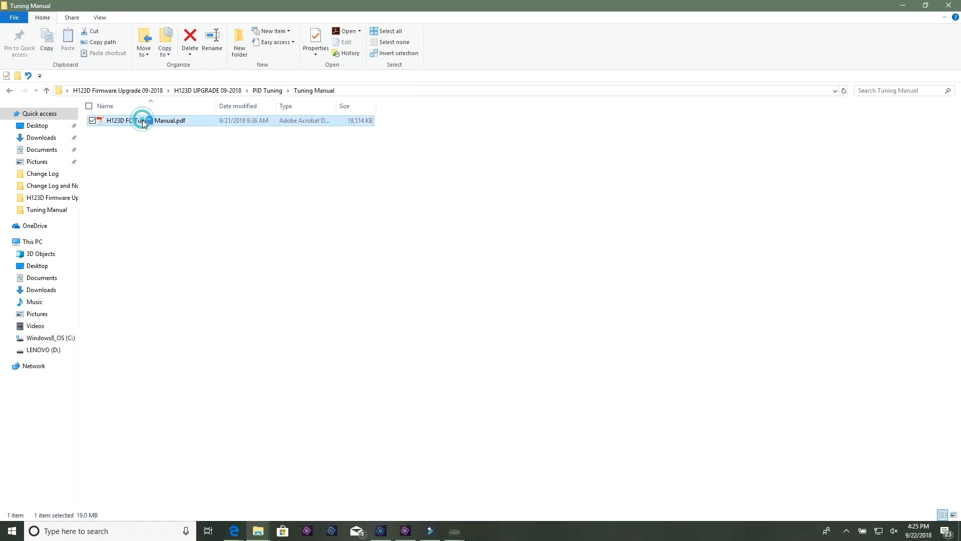
Read the manual down to page 5's 'Using PID Tuning Program, Step One', then minimize Acrobat.
scroll(473, 273, "down", 20)
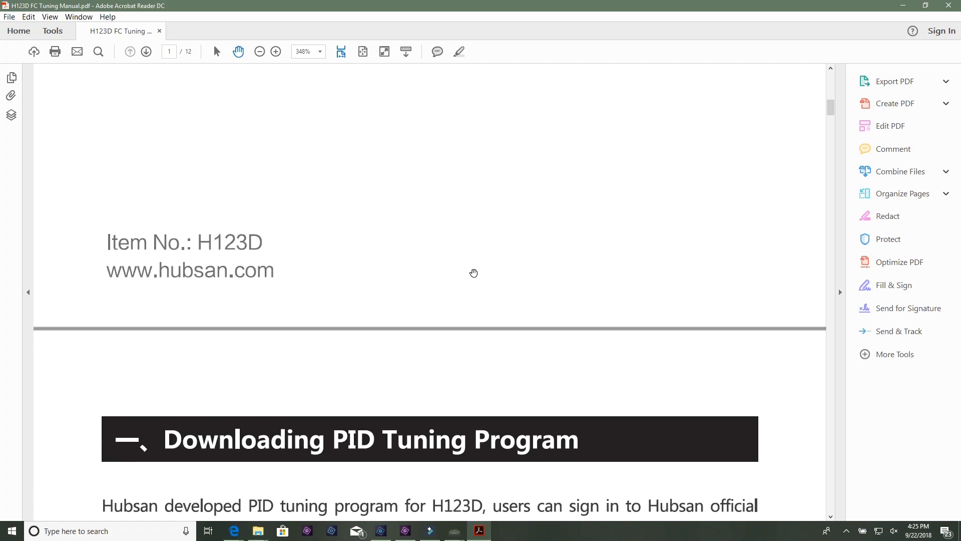
scroll(473, 273, "down", 20)
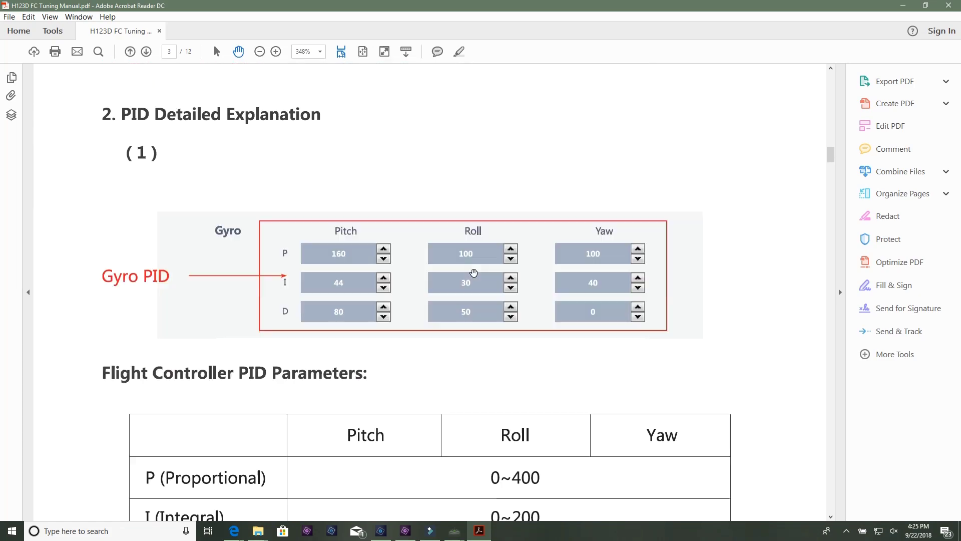
scroll(474, 273, "down", 20)
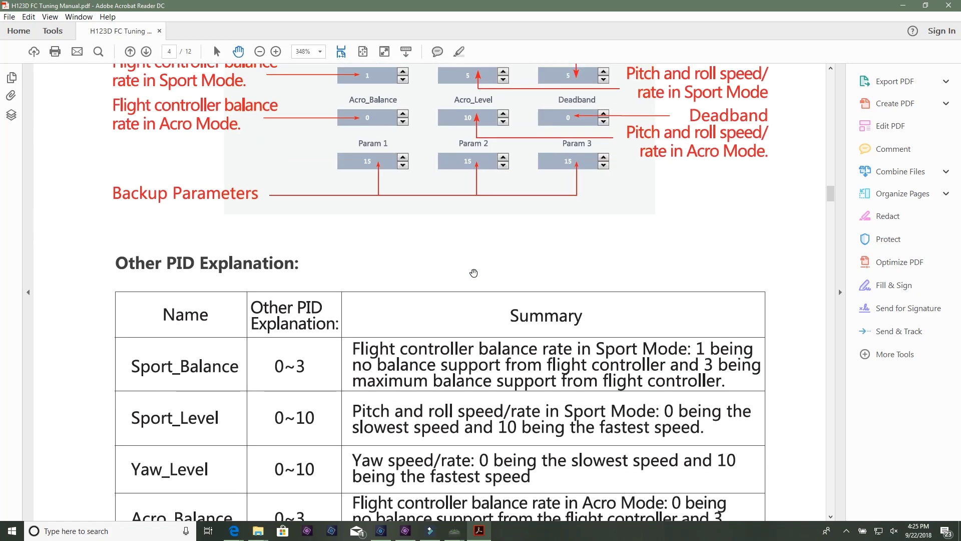
scroll(473, 273, "down", 10)
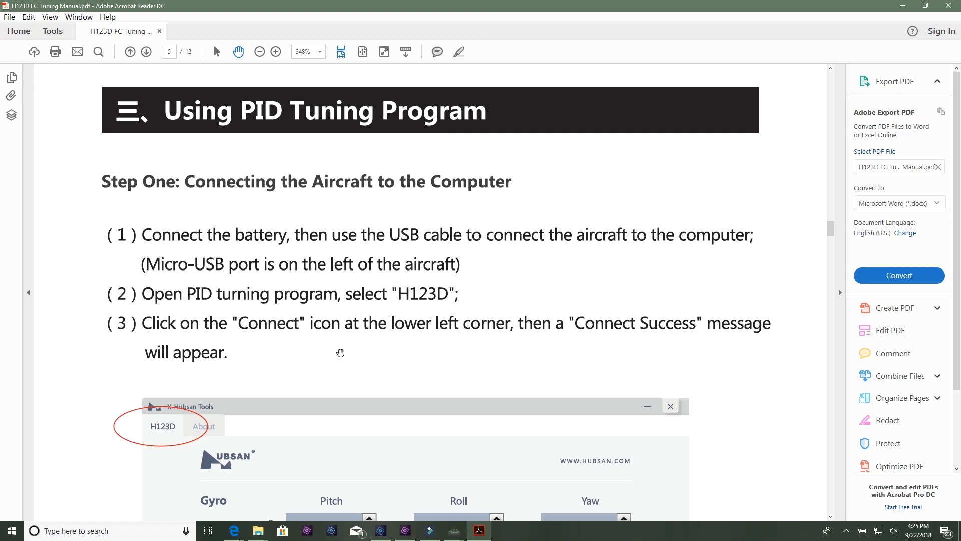
scroll(316, 344, "up", 5)
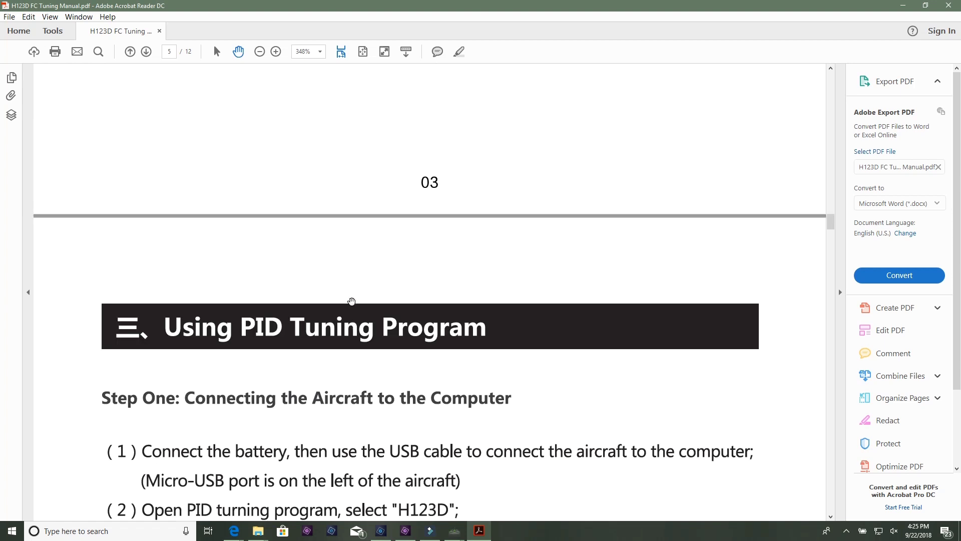
scroll(350, 303, "down", 3)
scroll(351, 301, "down", 2)
scroll(352, 301, "up", 1)
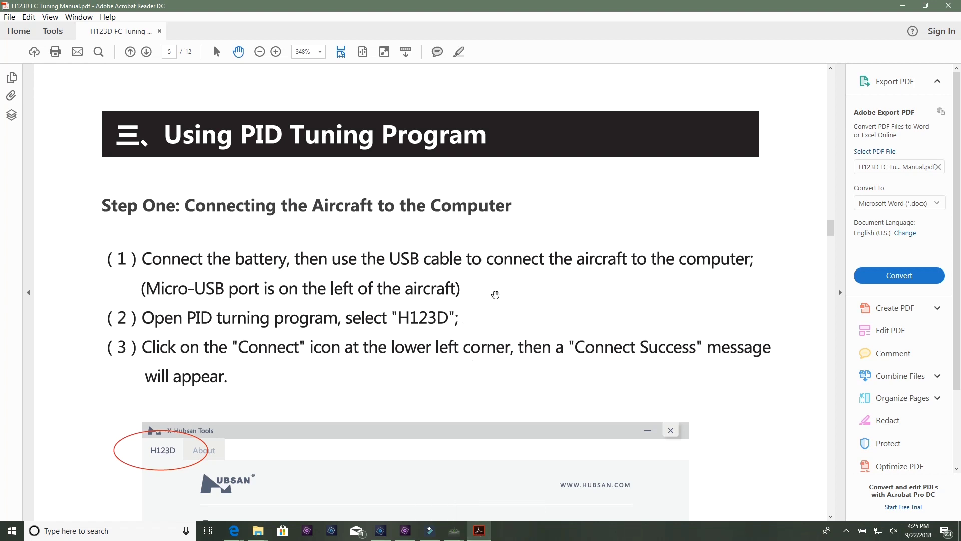
scroll(493, 294, "up", 3)
scroll(493, 294, "up", 3)
scroll(493, 294, "down", 3)
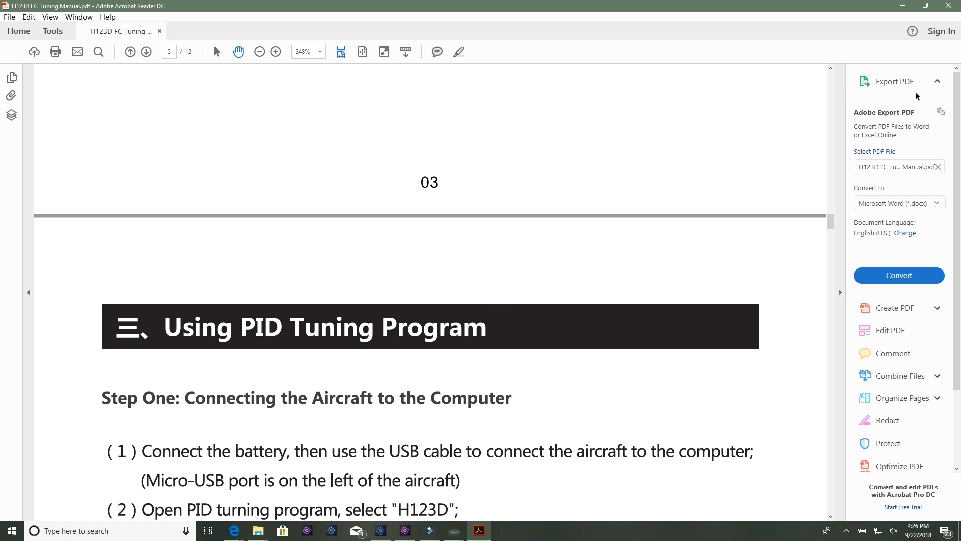
left_click(903, 6)
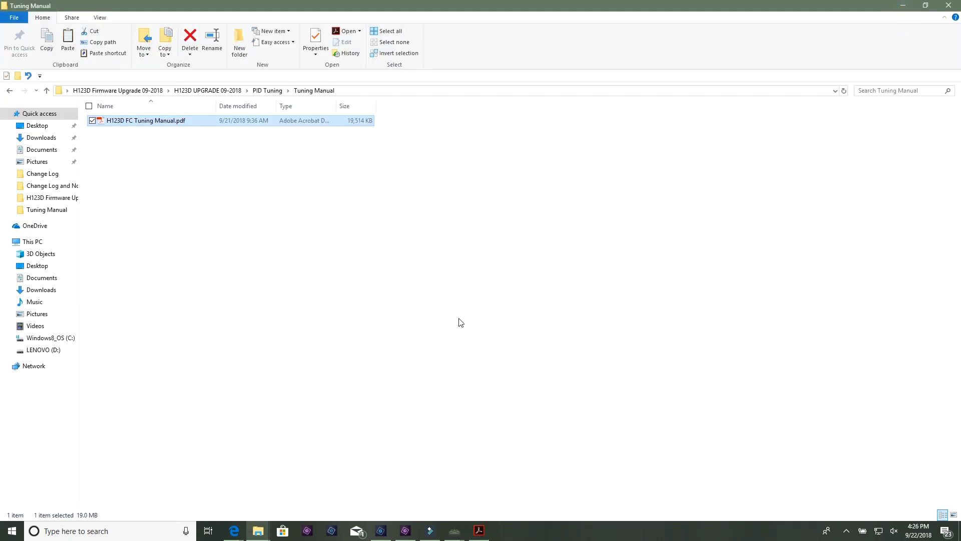
Keep one X-Hubsan Tools tuner with all Gyro and Posture values at 0 and close the other.
left_click(455, 531)
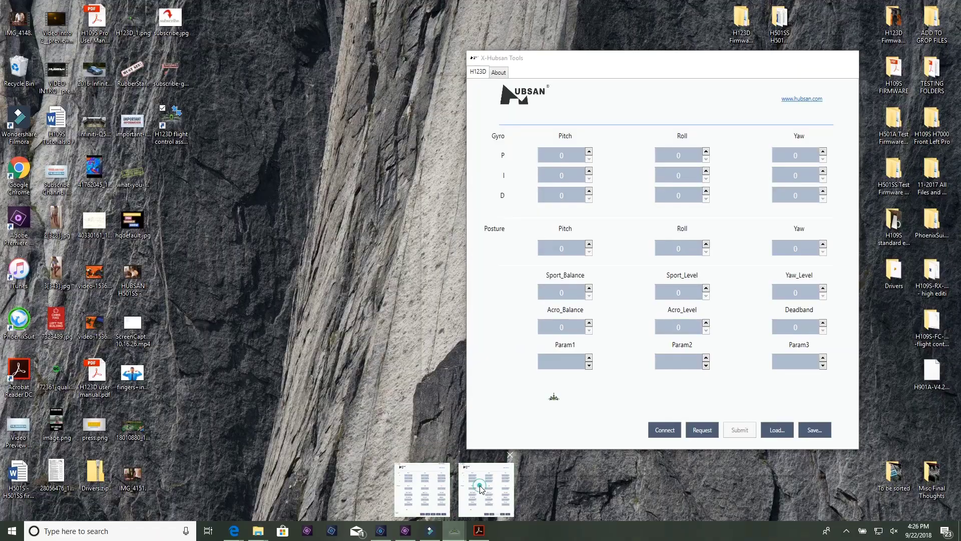
left_click(479, 489)
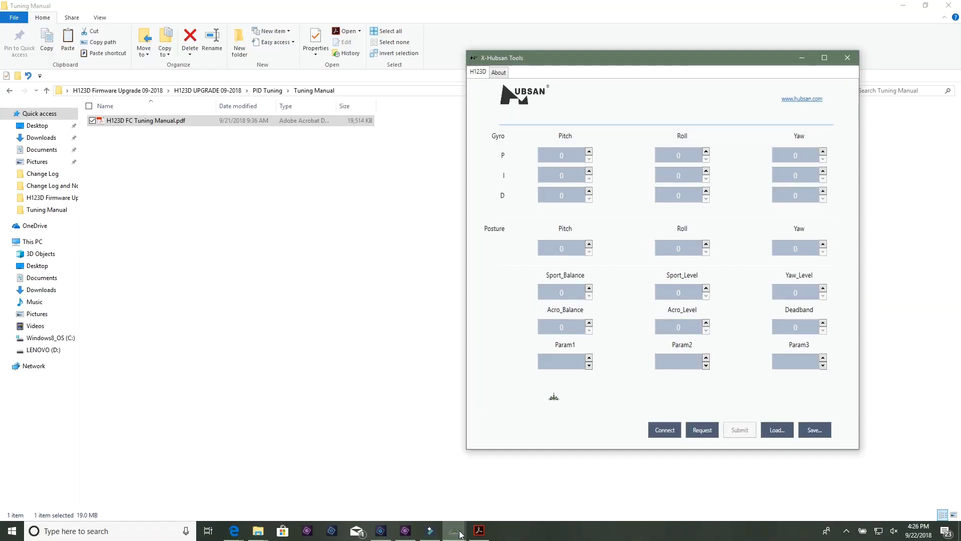
mouse_move(460, 532)
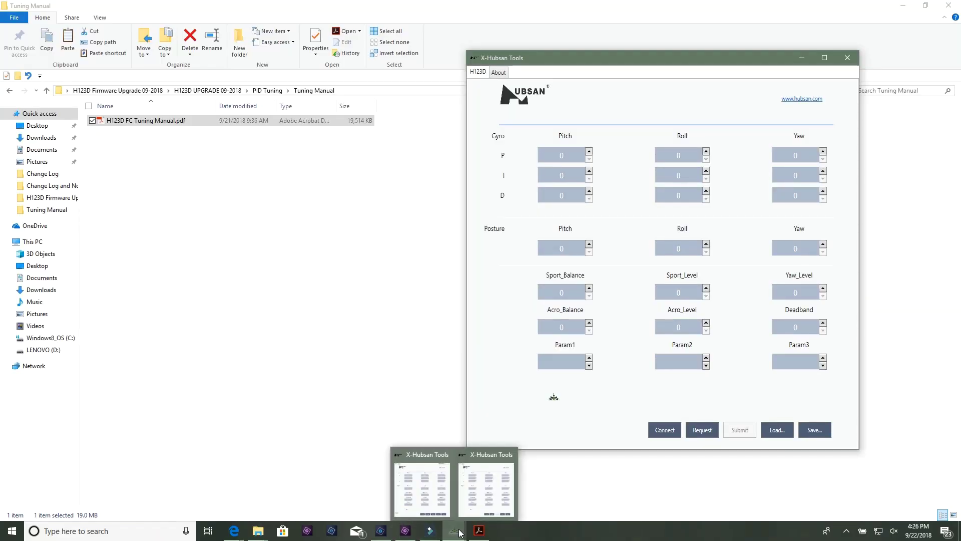
left_click(445, 453)
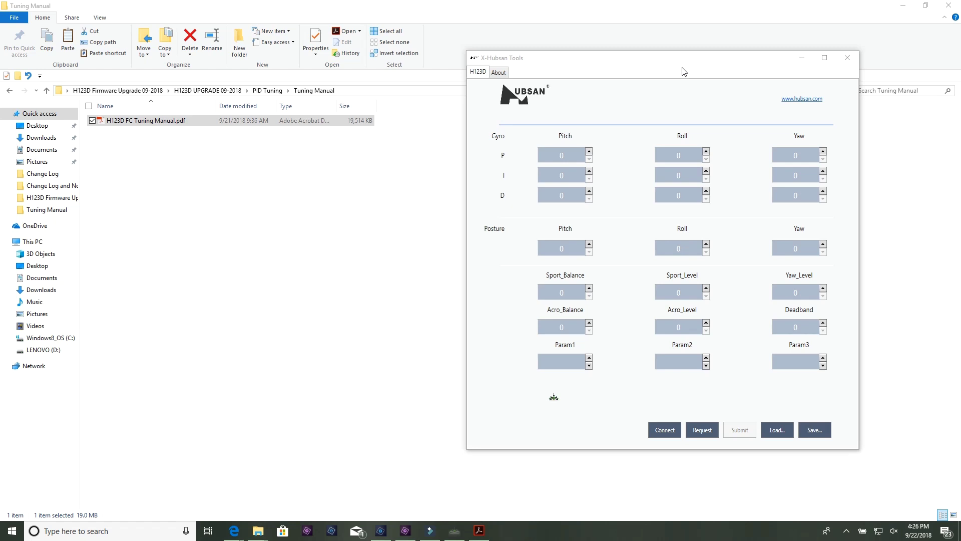